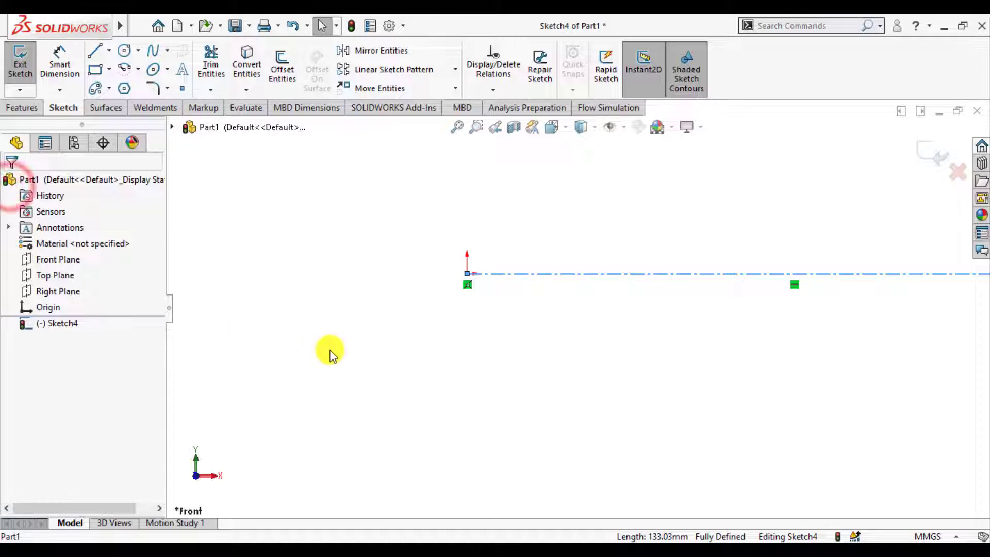
Step: Activate Dynamic Mirror Entities about the horizontal centerline that starts at the origin
scroll(355, 369, "down", 3)
scroll(716, 310, "up", 2)
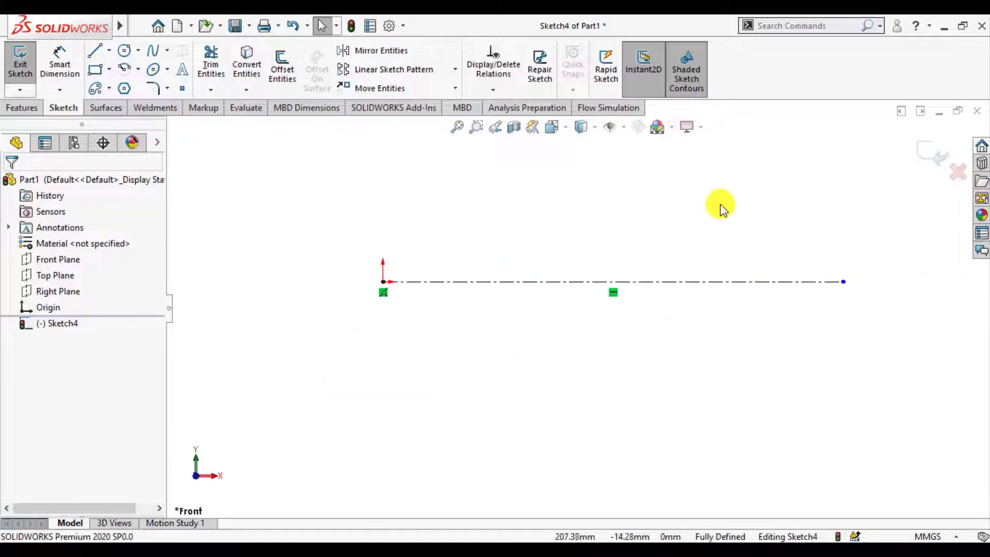
left_click(777, 26)
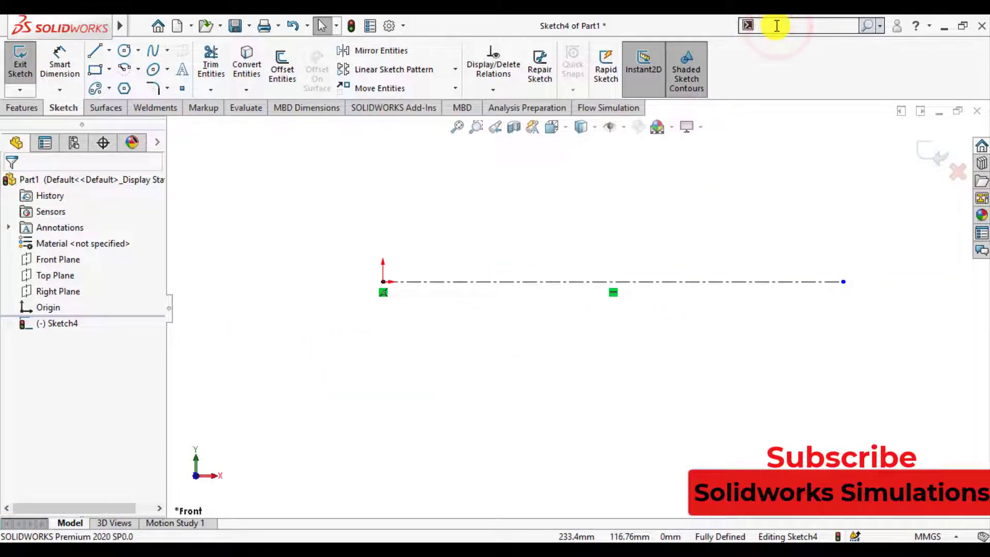
type("dyn")
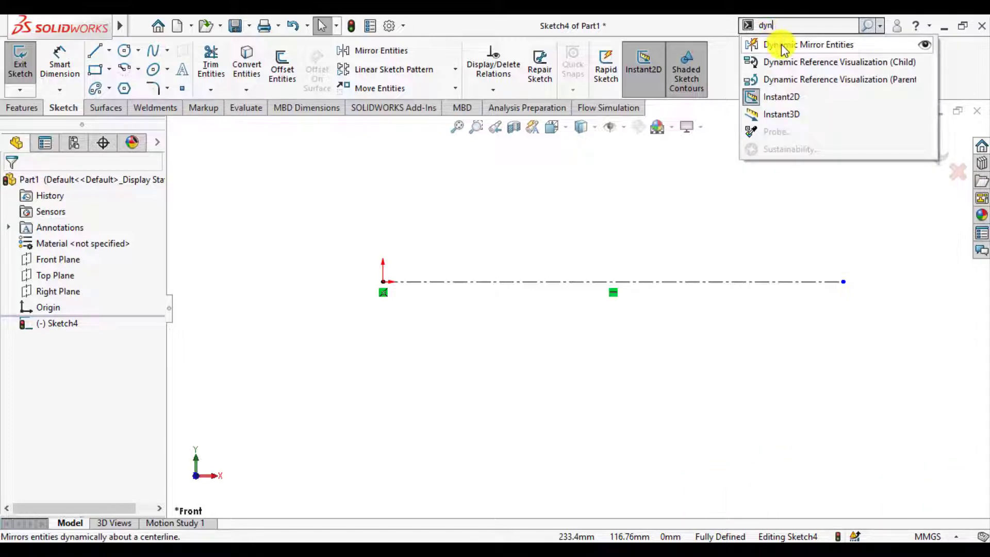
left_click(783, 46)
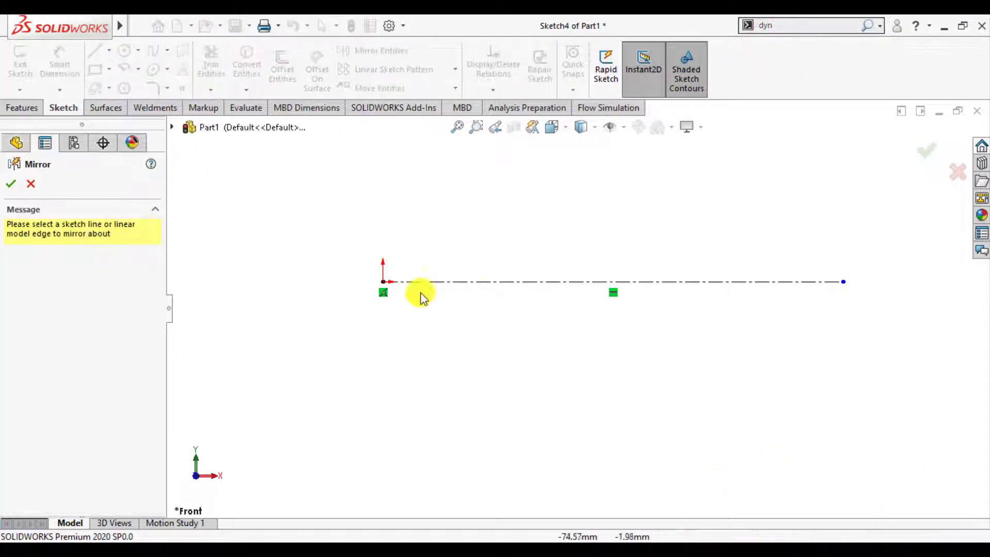
left_click(491, 283)
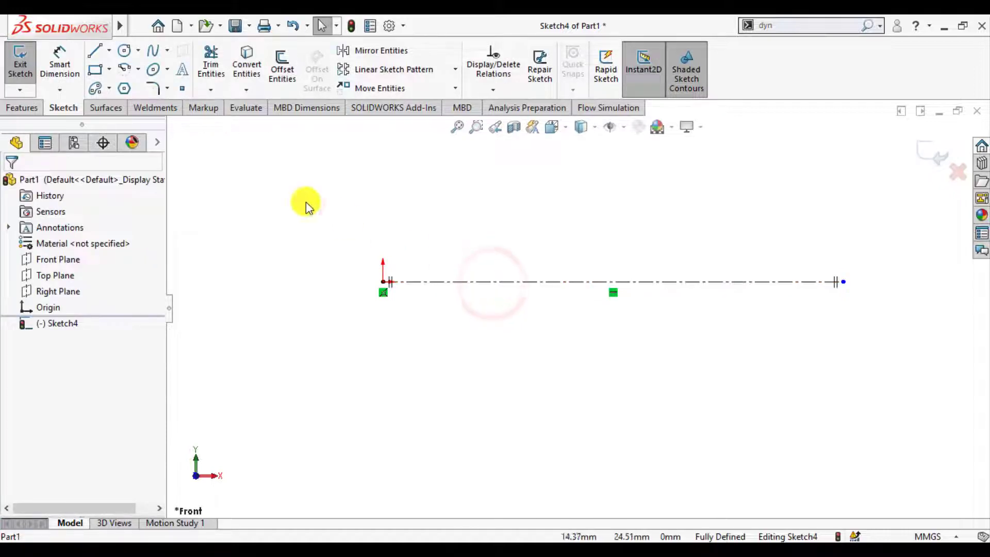
Step: Sketch the upper half of a stepped profile from the origin to the centerline's end, about 104 mm full height, with 150 mm long sections
left_click(95, 51)
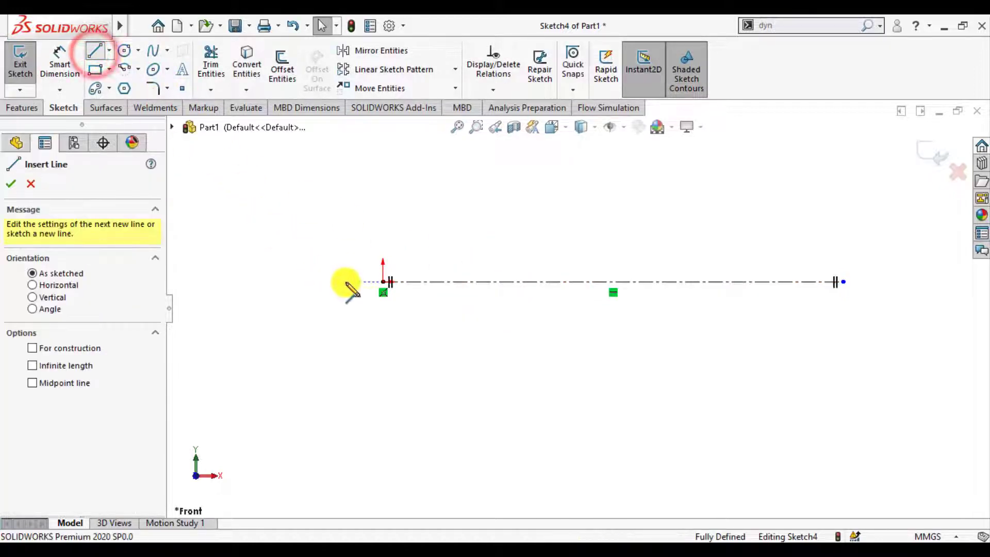
left_click(382, 282)
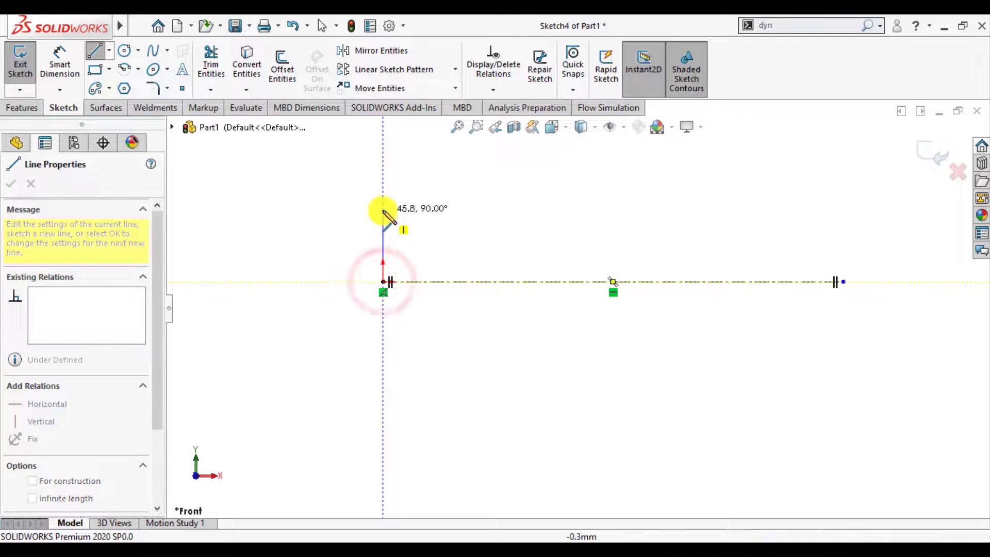
left_click(383, 201)
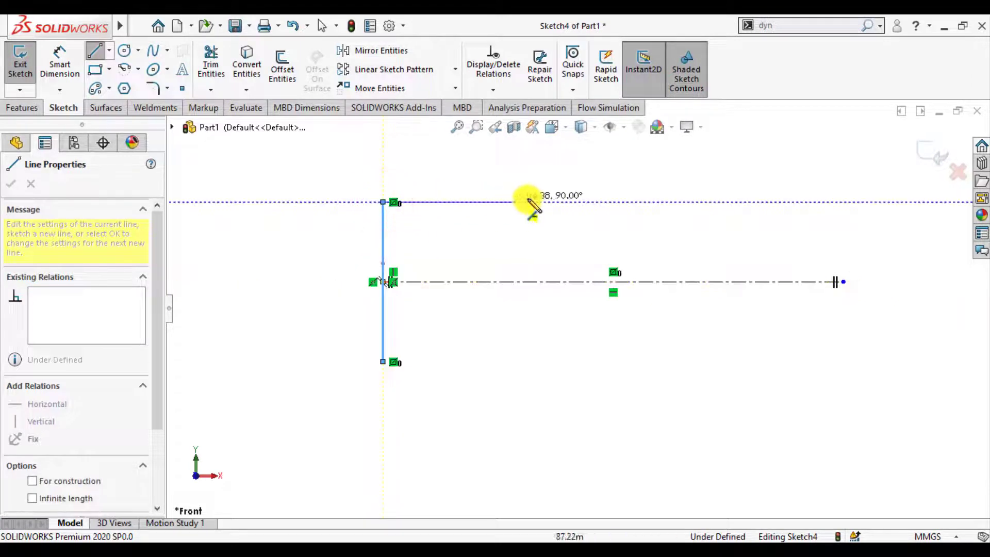
left_click(610, 202)
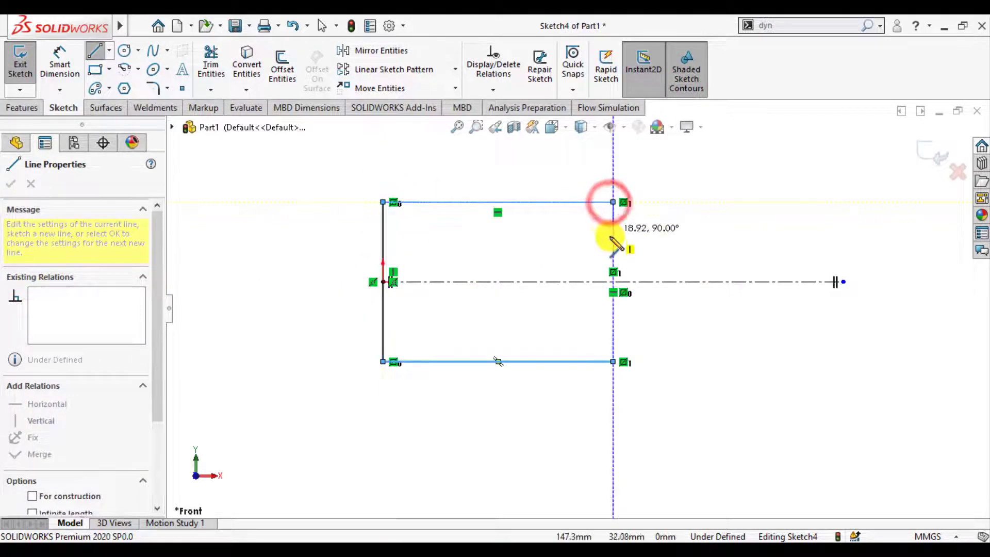
left_click(612, 245)
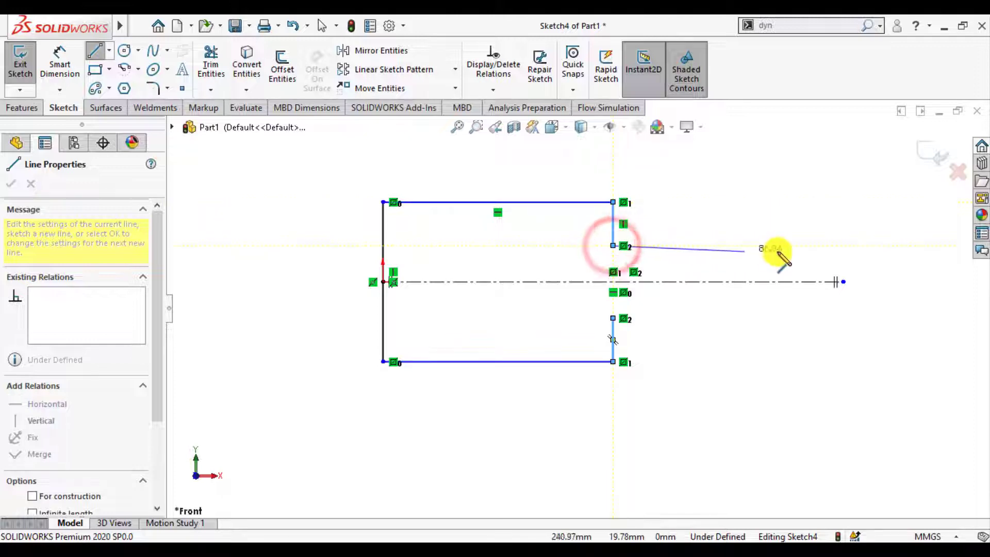
left_click(844, 245)
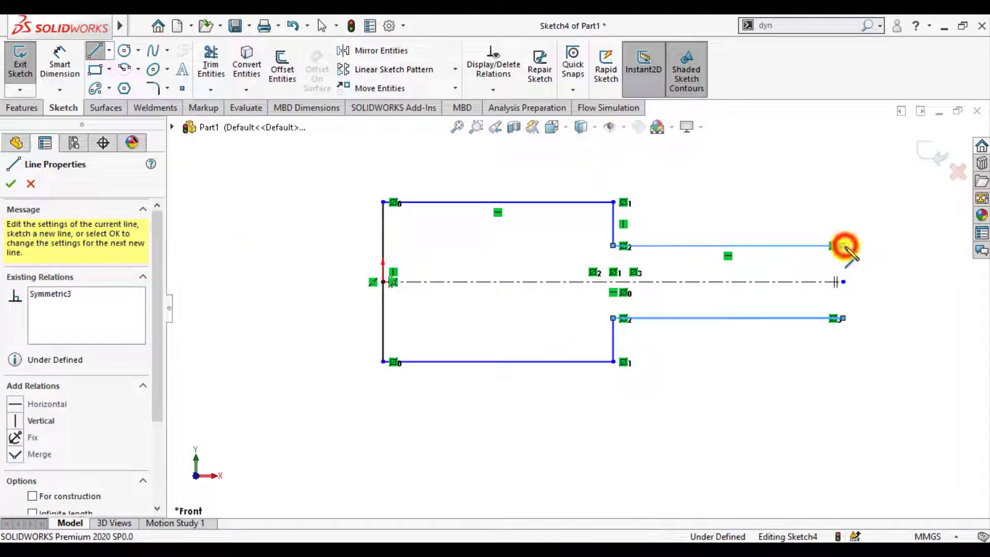
left_click(844, 282)
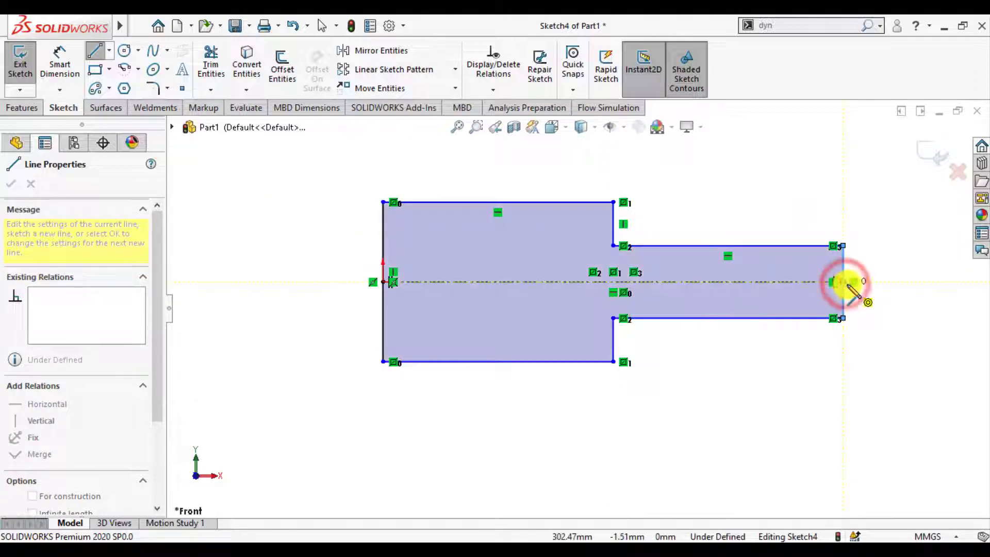
key("Escape")
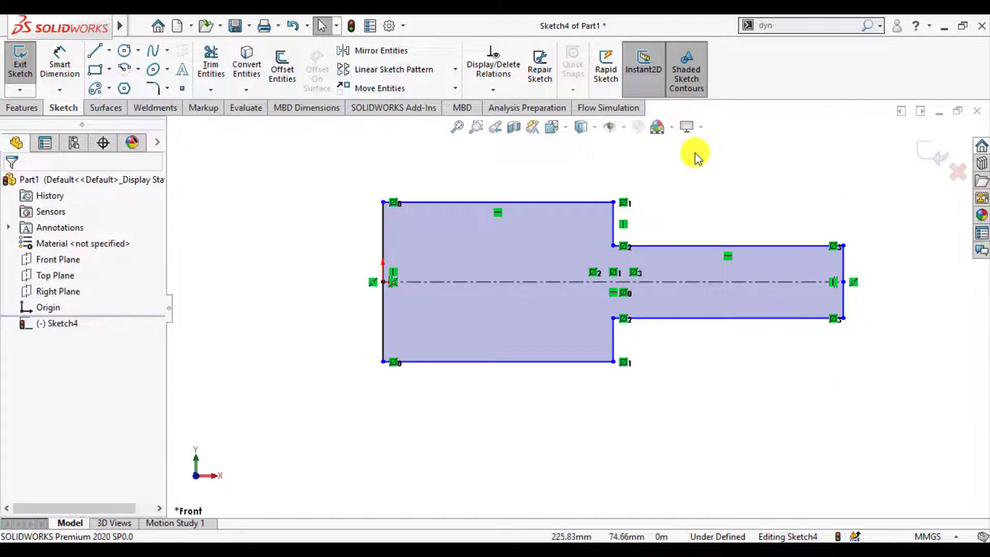
Step: Add an Equal relation between the lower horizontal lines of the wide and narrow sections
left_click(476, 366)
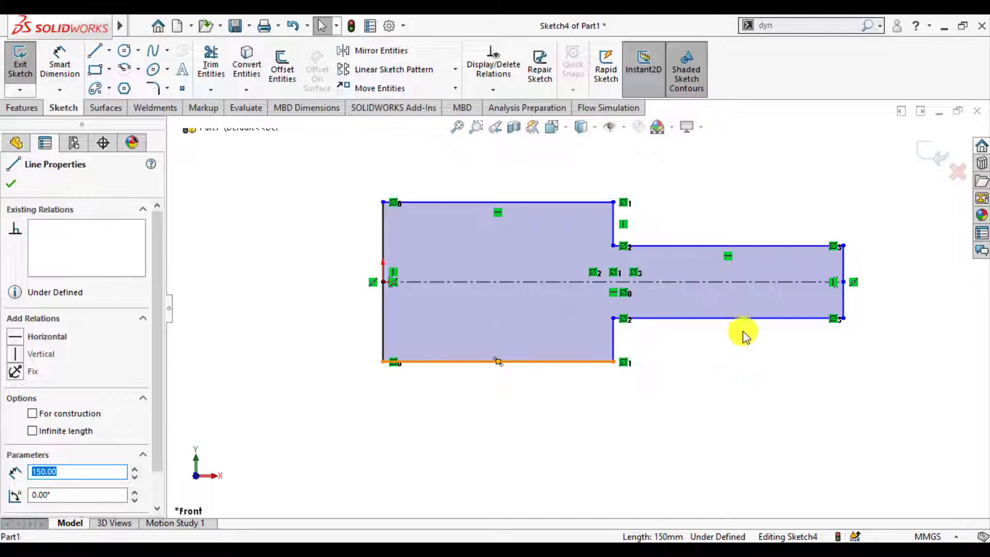
left_click(744, 319, "ctrl")
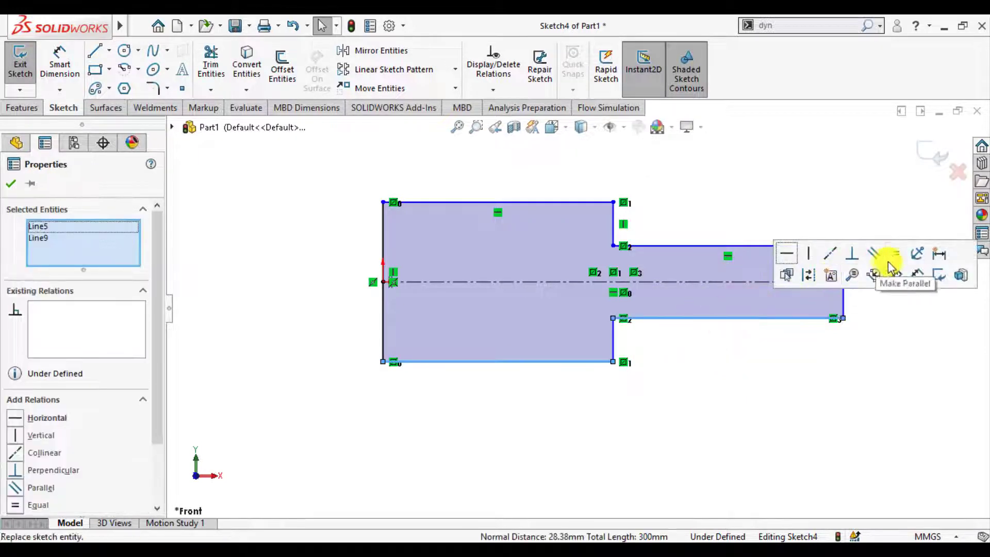
left_click(897, 256)
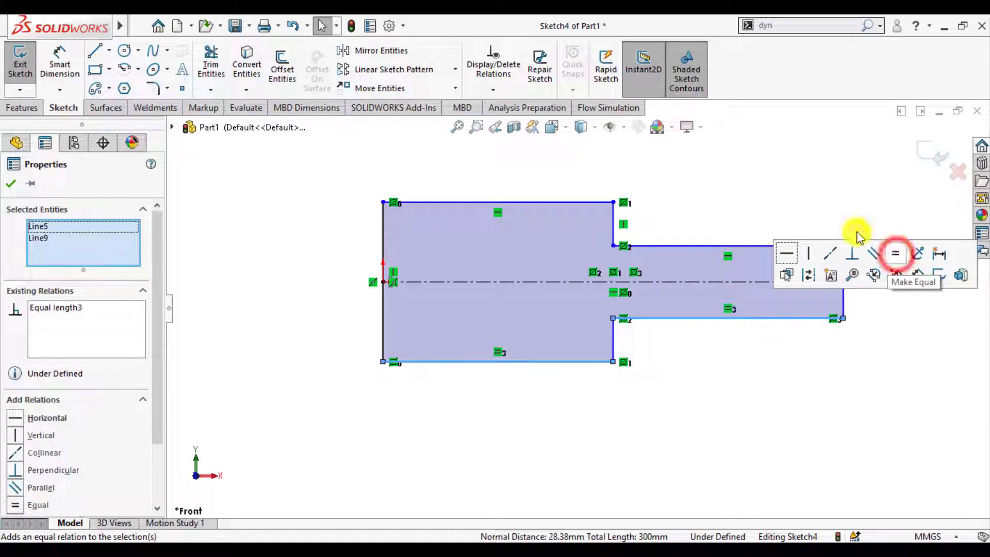
left_click(10, 183)
Step: Dimension the wide section's lower line at 150 mm and its outer vertical edge at 100 mm
left_click(60, 59)
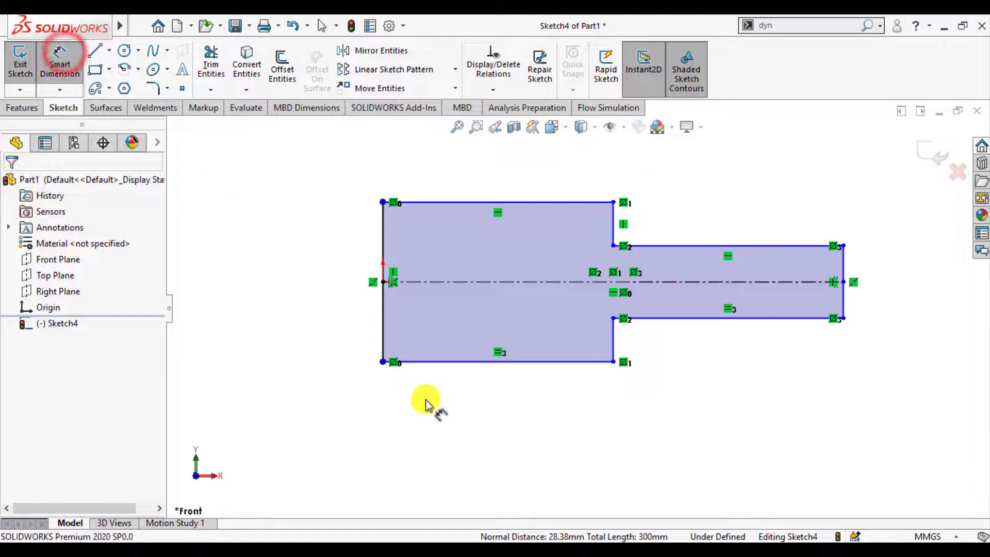
left_click(445, 361)
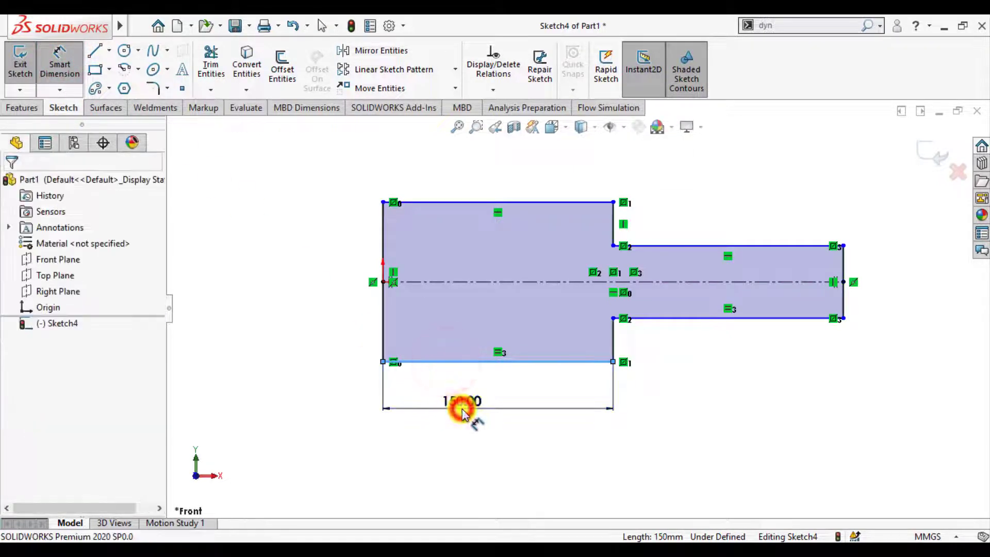
left_click(462, 410)
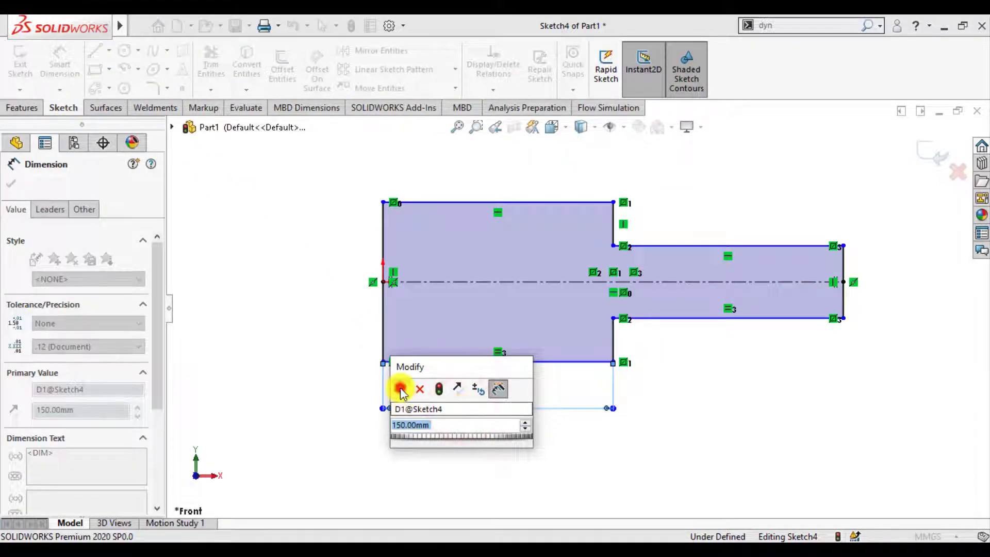
left_click(401, 389)
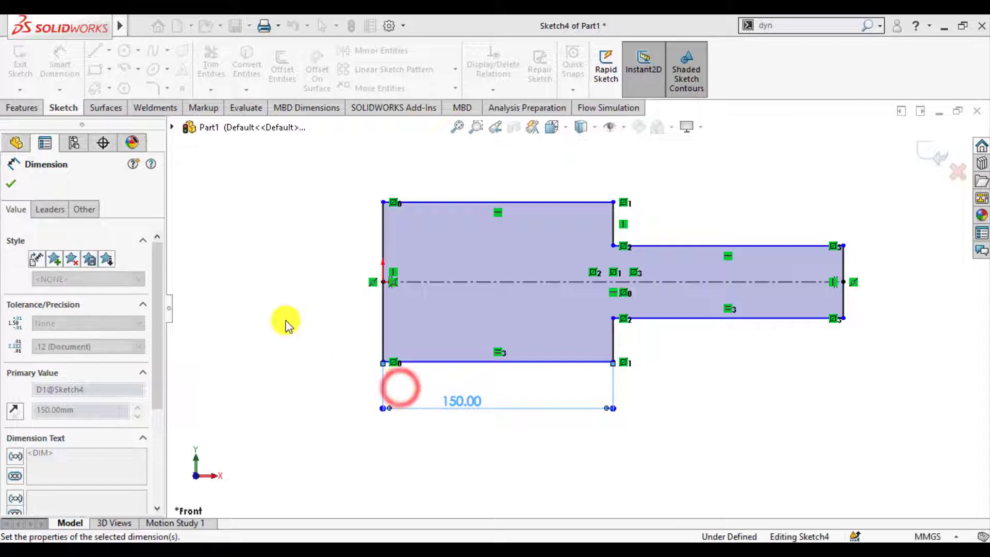
left_click(382, 312)
left_click(313, 311)
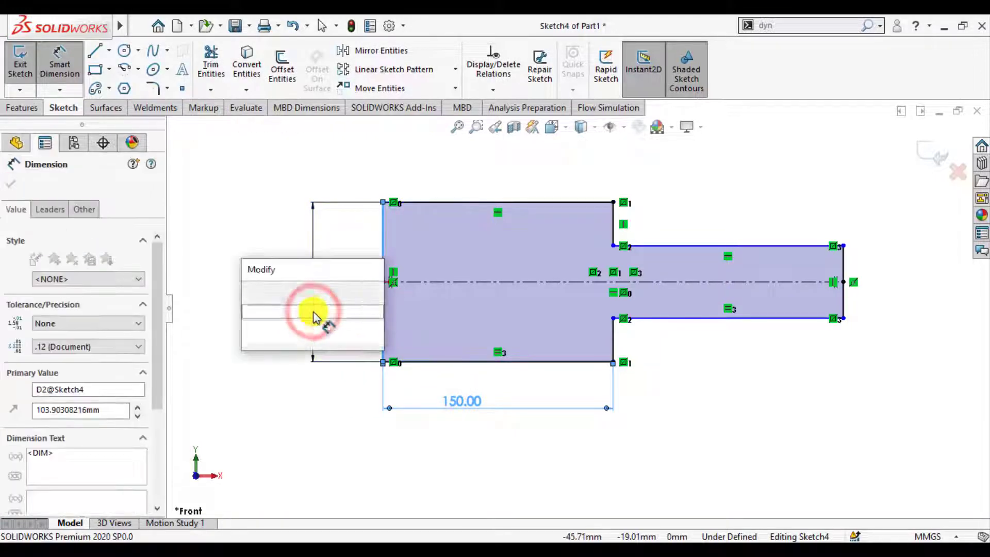
type("100")
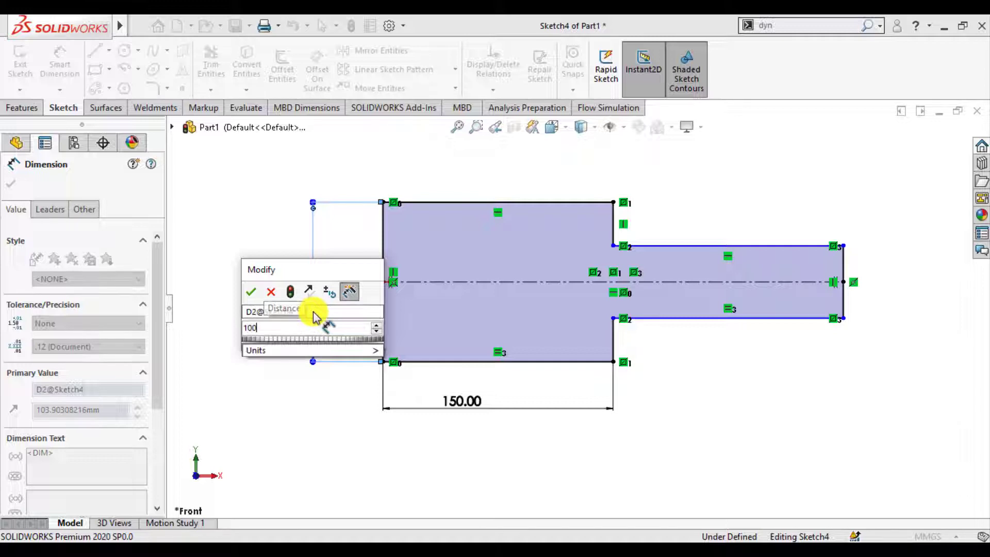
key("Return")
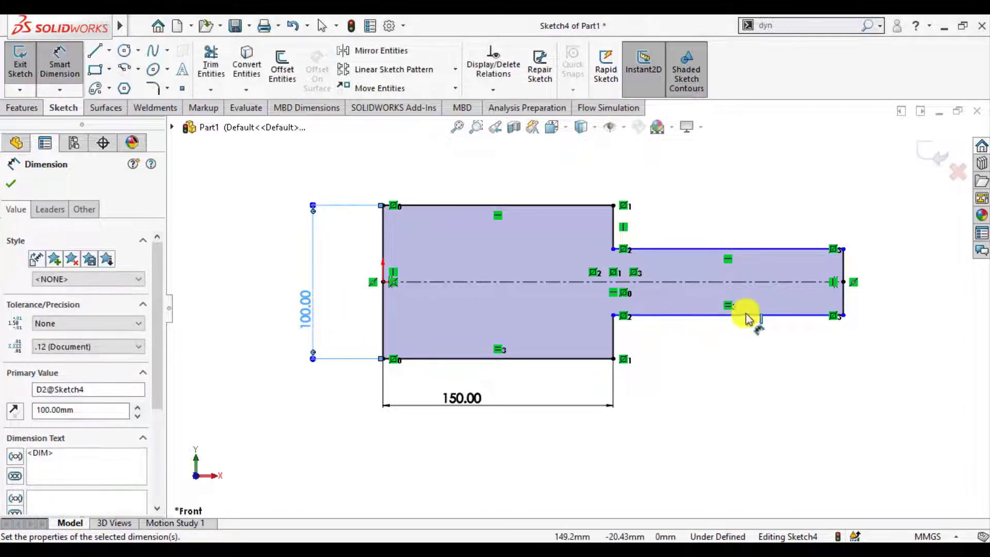
Step: Dimension the narrow section's end edge at 50 mm and exit the sketch
left_click(845, 298)
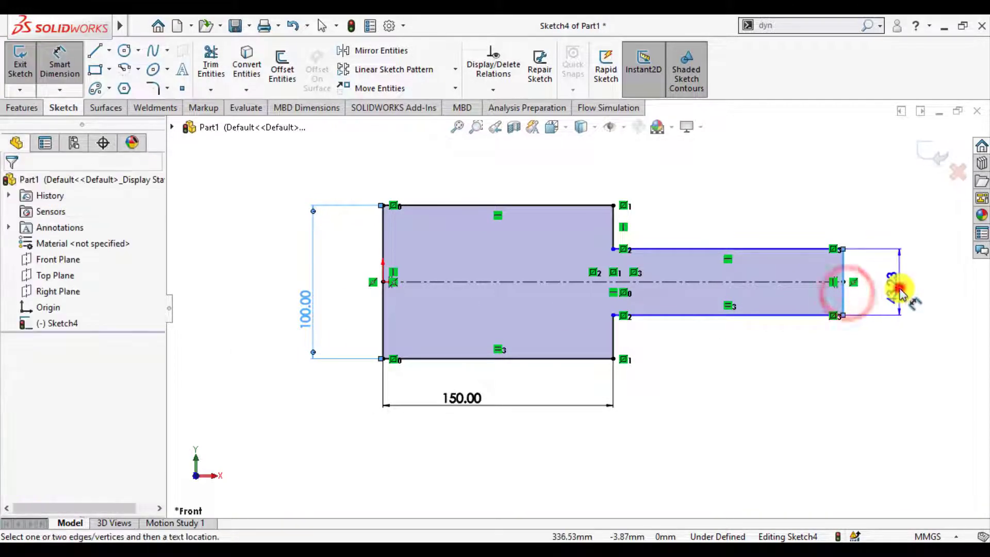
left_click(895, 283)
type("50")
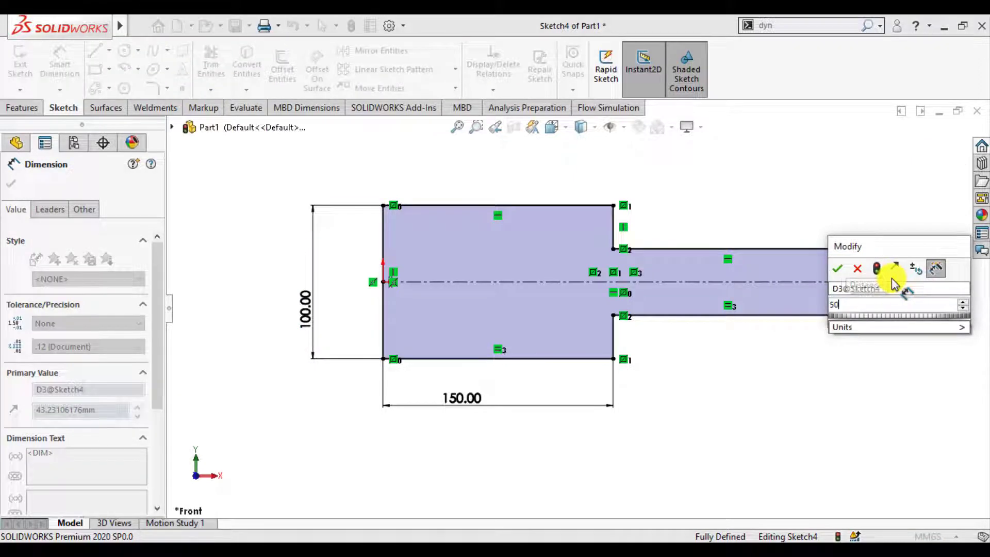
key("Return")
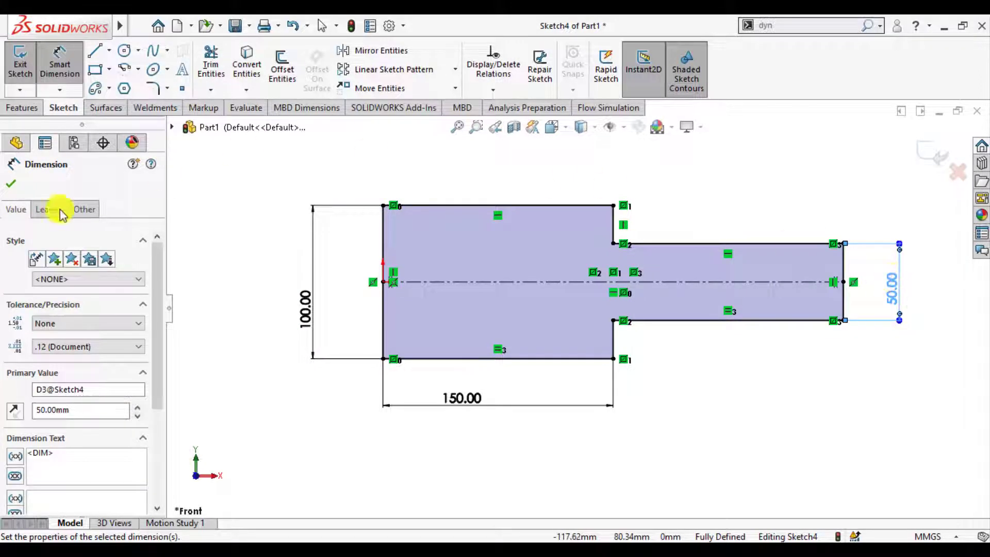
left_click(14, 183)
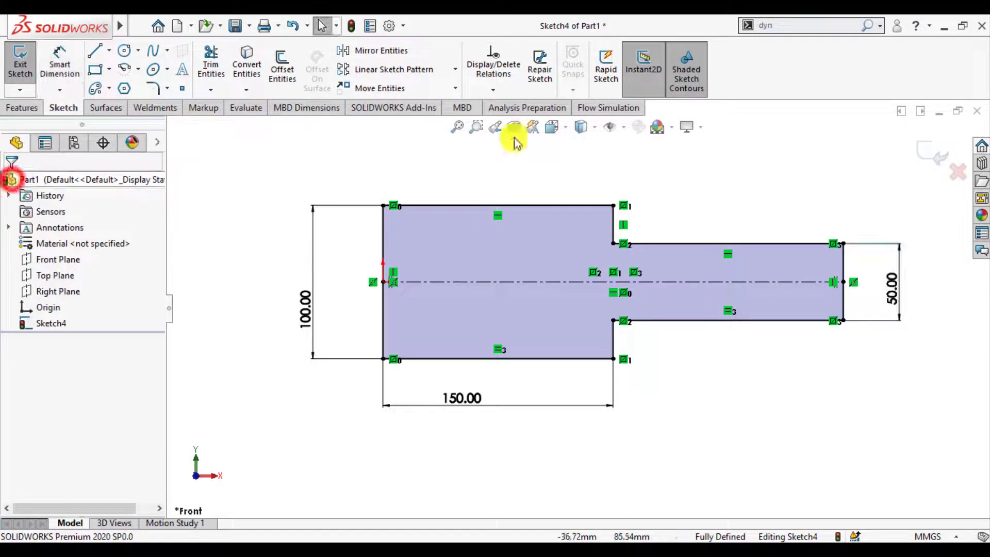
left_click(937, 153)
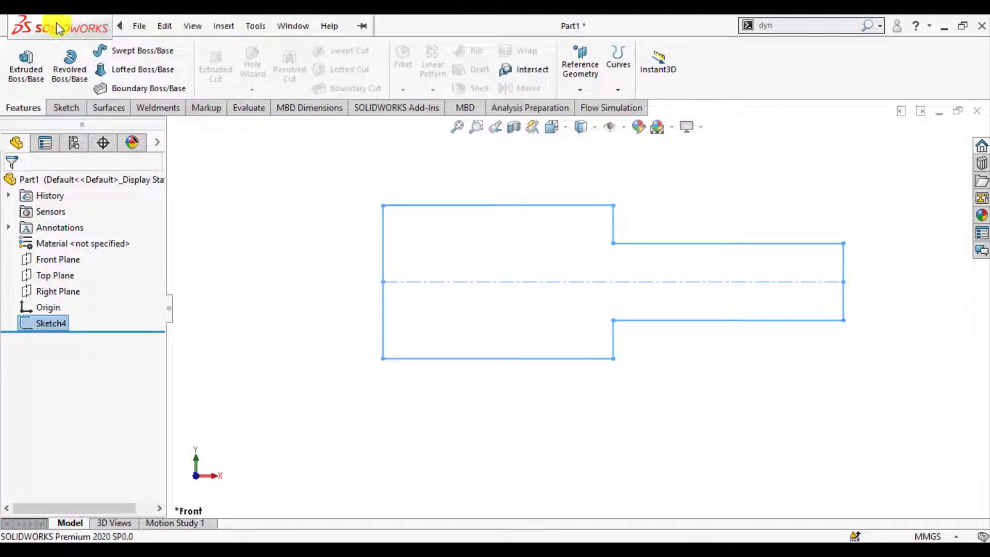
Step: Extrude the stepped profile 10 mm with the Mid Plane end condition
left_click(24, 63)
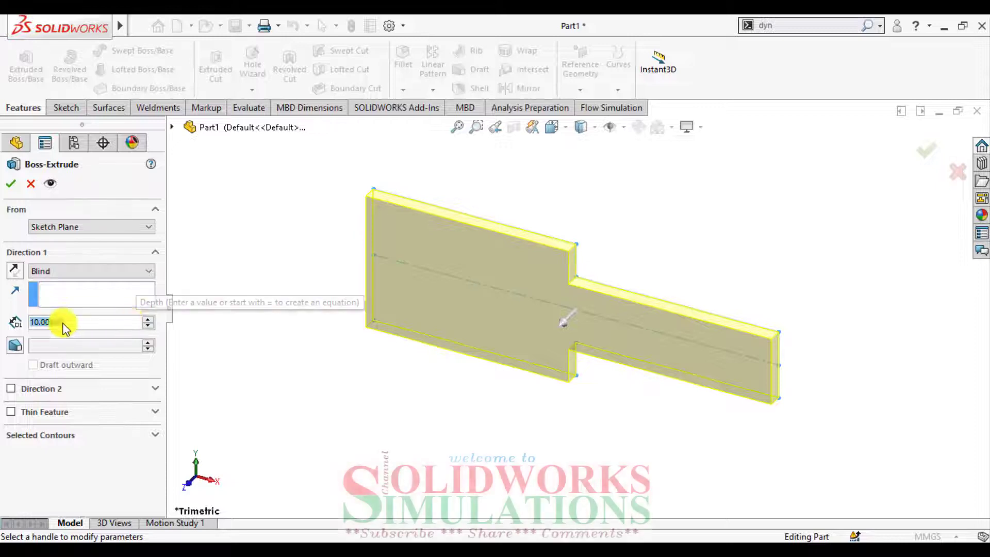
left_click(61, 272)
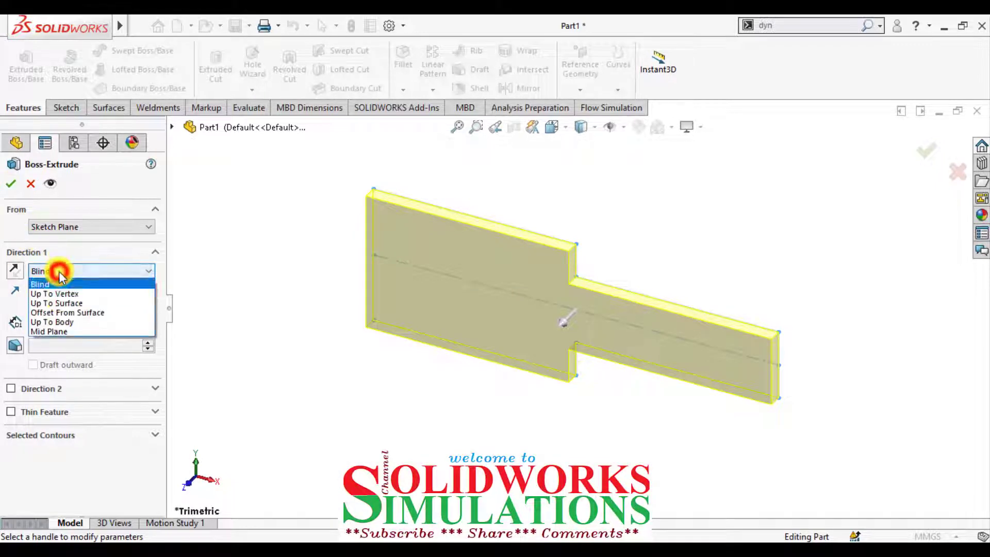
left_click(53, 330)
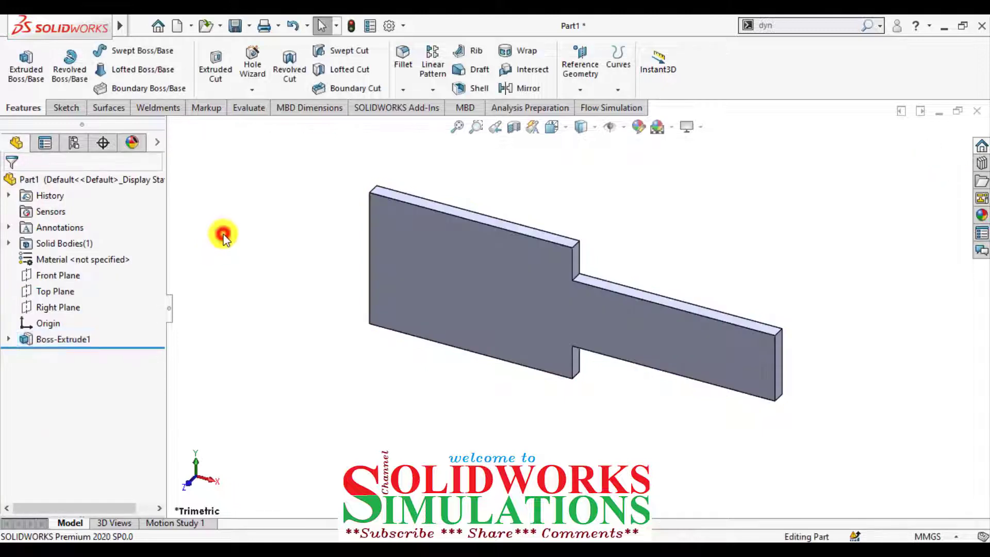
Step: Fillet the two inner shoulder edges between the wide and narrow sections with a 5 mm radius
left_click(403, 56)
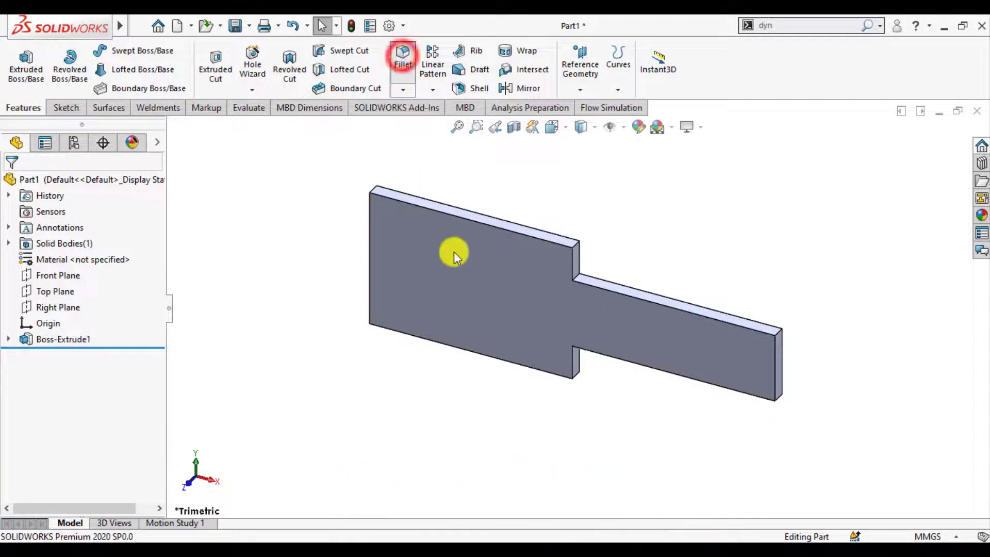
scroll(574, 361, "down", 4)
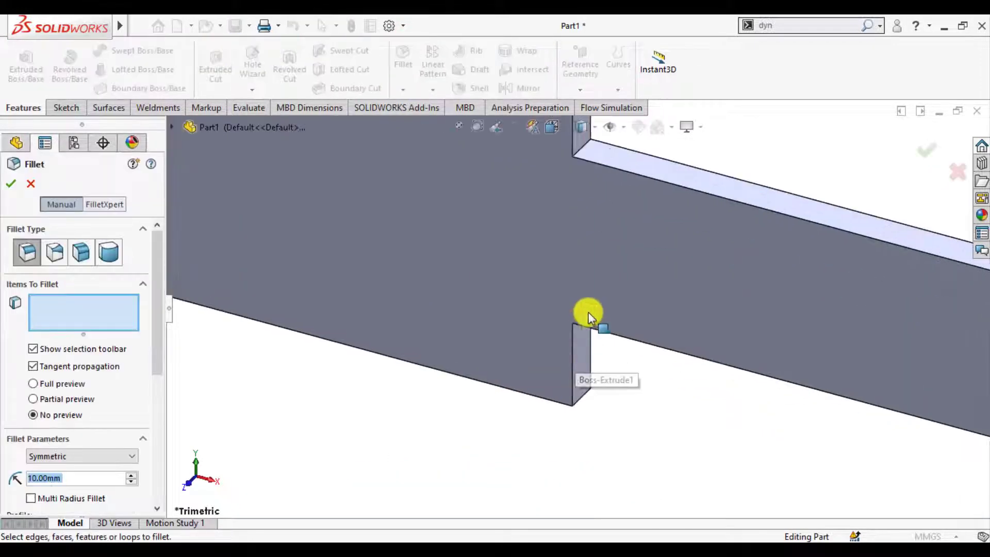
left_click(572, 387)
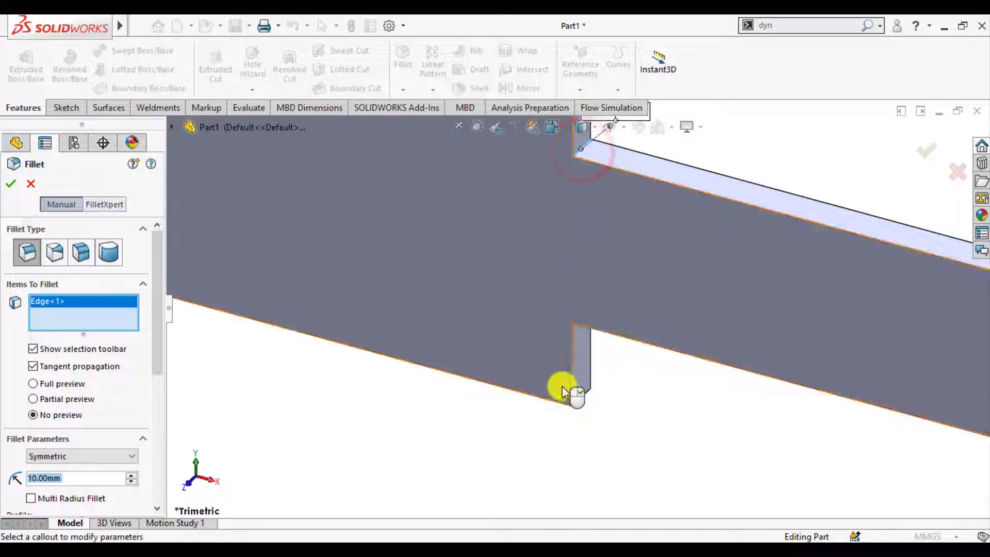
scroll(525, 409, "up", 5)
middle_click_drag(525, 409, 524, 234)
scroll(541, 316, "down", 5)
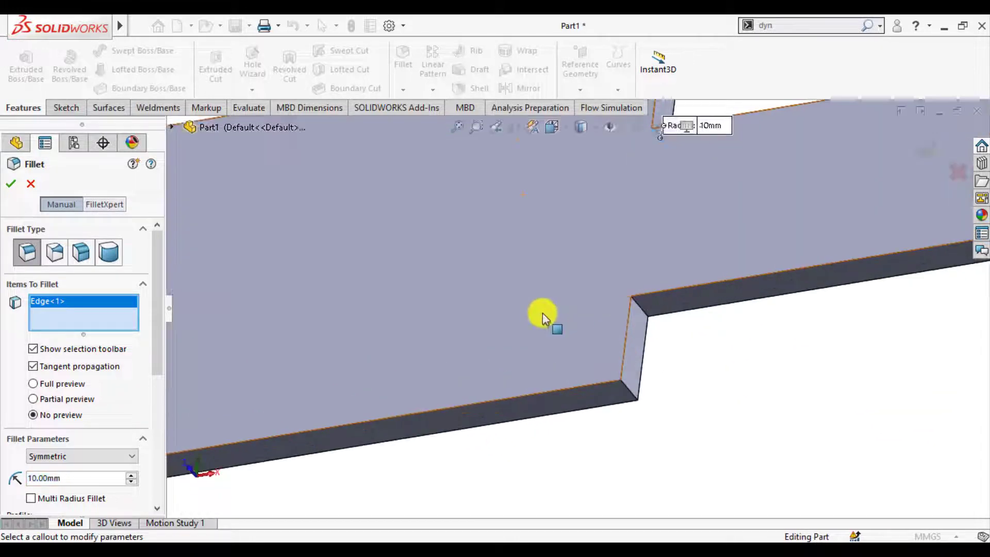
left_click(639, 308)
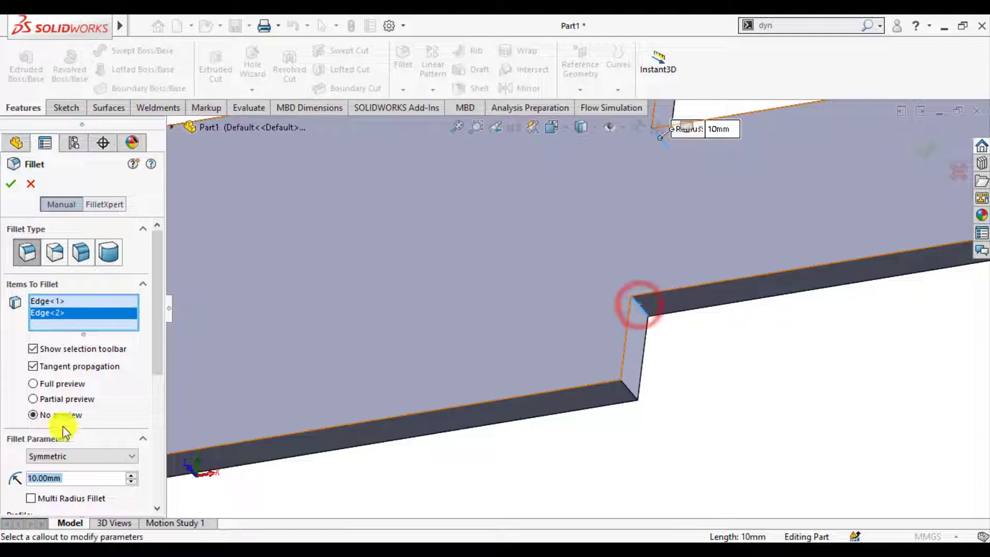
type("5")
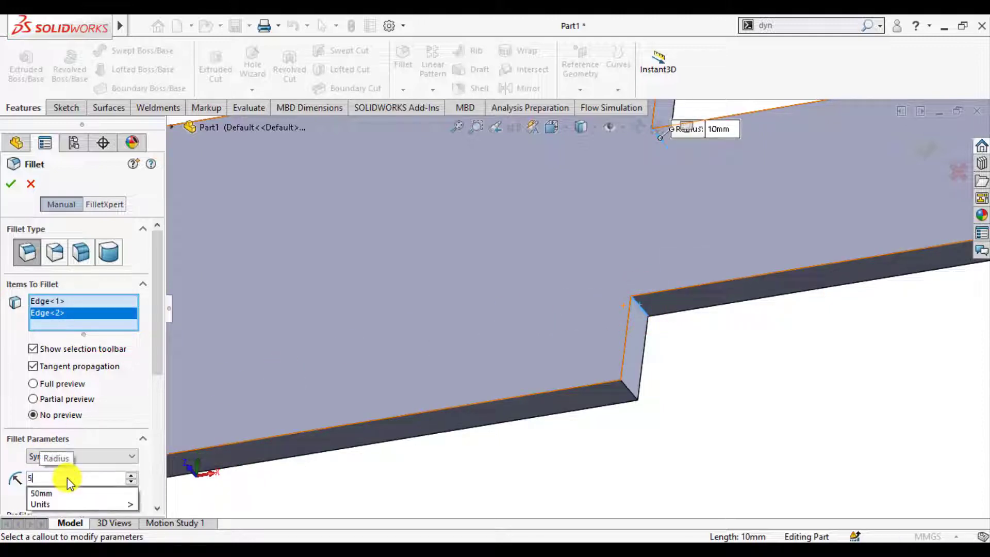
key("Return")
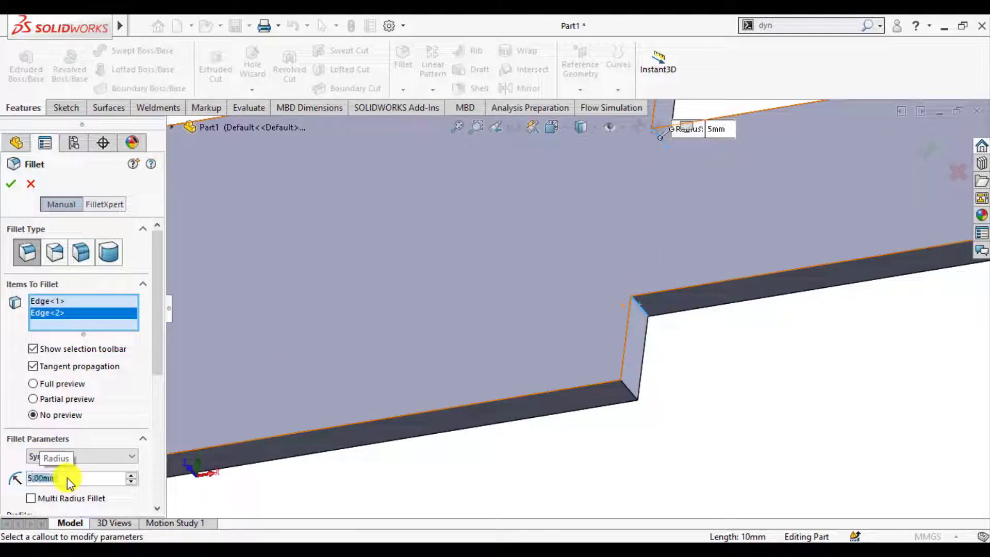
left_click(12, 184)
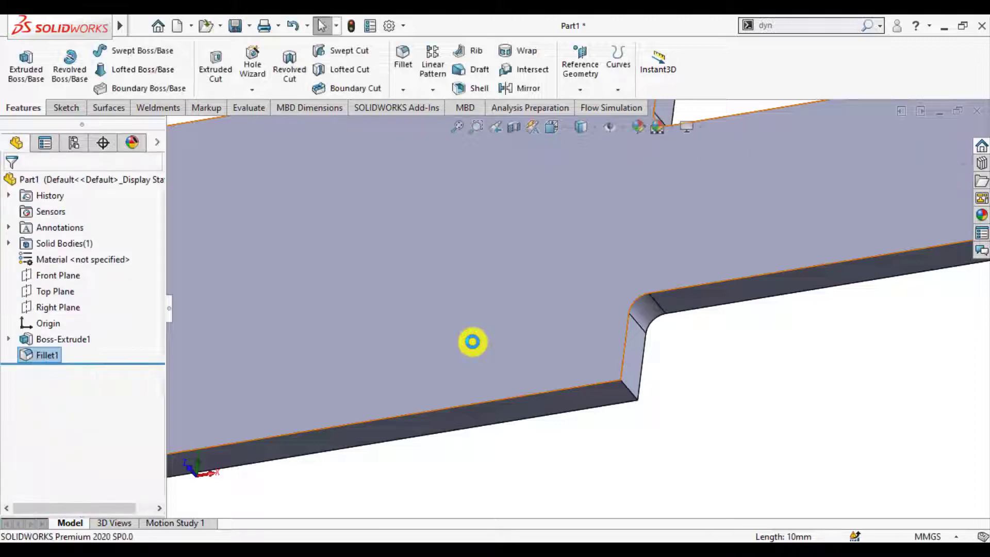
Step: Create a new static simulation study named Stress Concentration
scroll(470, 342, "up", 8)
middle_click_drag(546, 395, 578, 380)
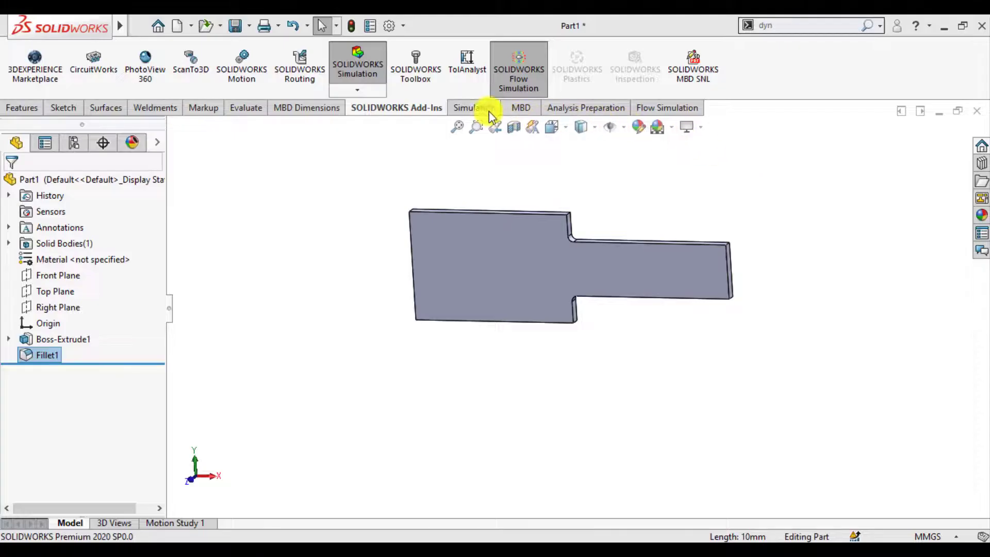
left_click(489, 110)
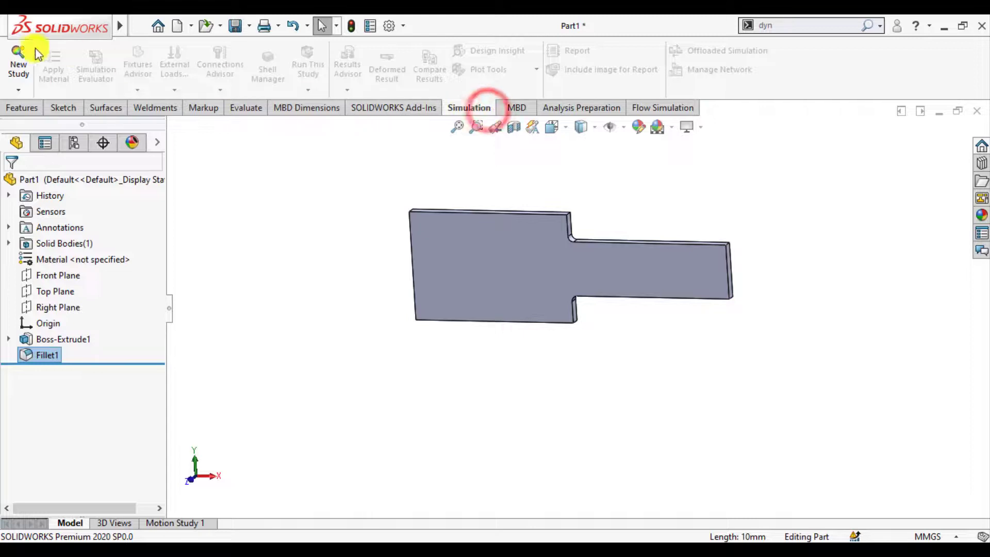
left_click(20, 60)
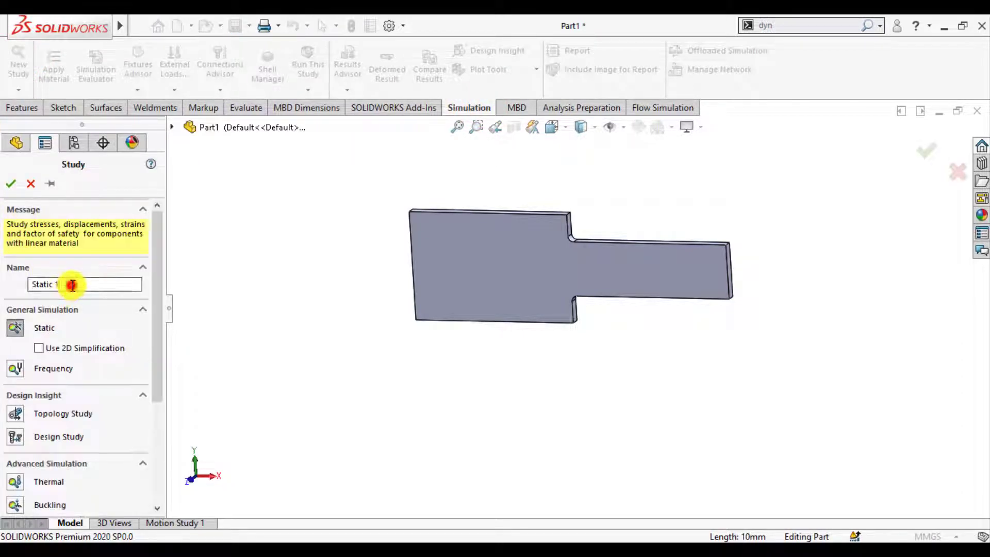
left_click_drag(72, 285, 7, 283)
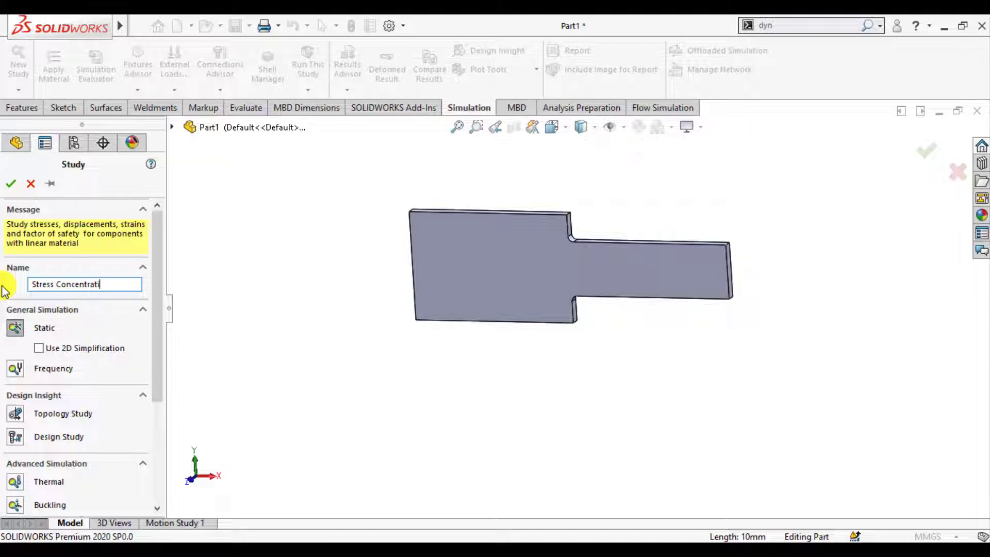
left_click(8, 186)
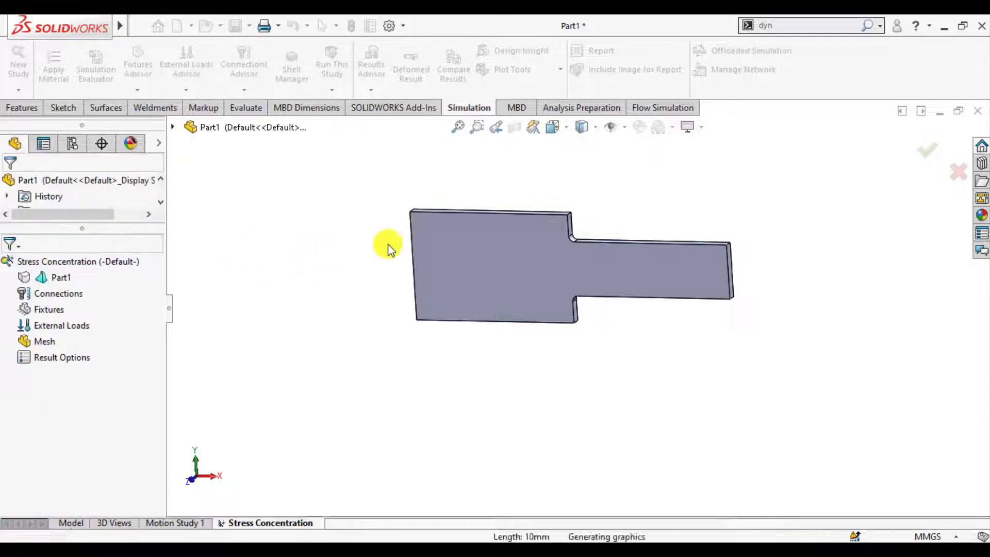
Step: Assign Alloy Steel from the SOLIDWORKS Materials steel library to the part in the study
scroll(552, 227, "down", 2)
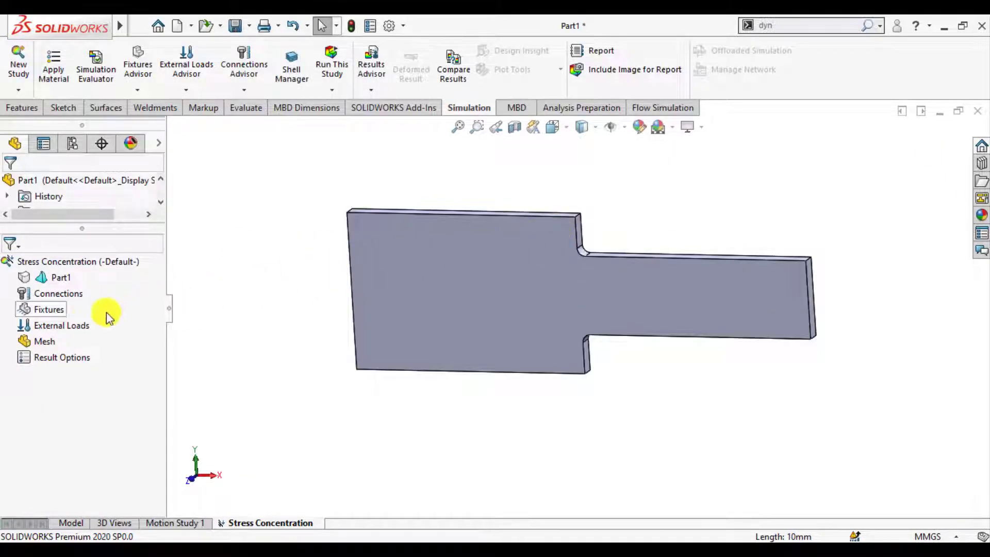
right_click(51, 279)
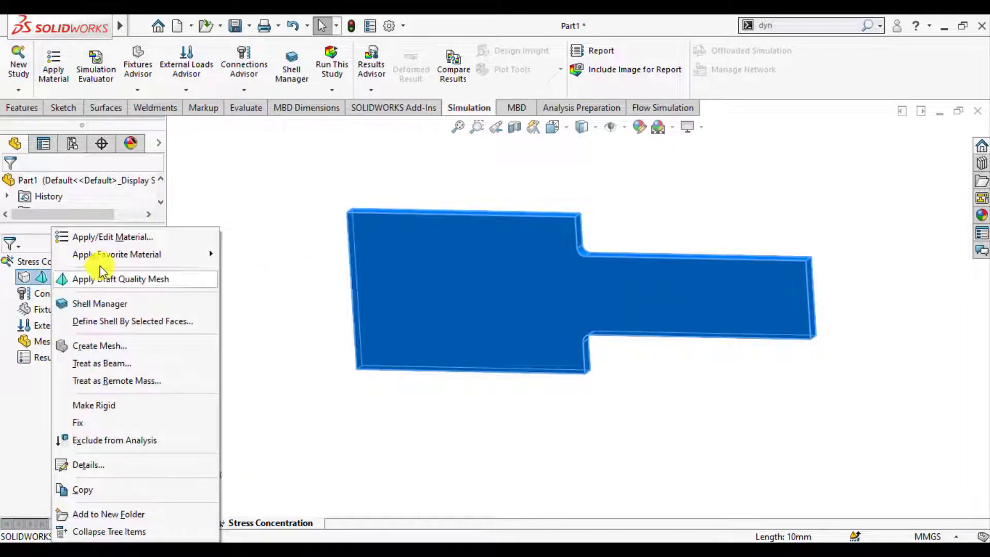
mouse_move(110, 263)
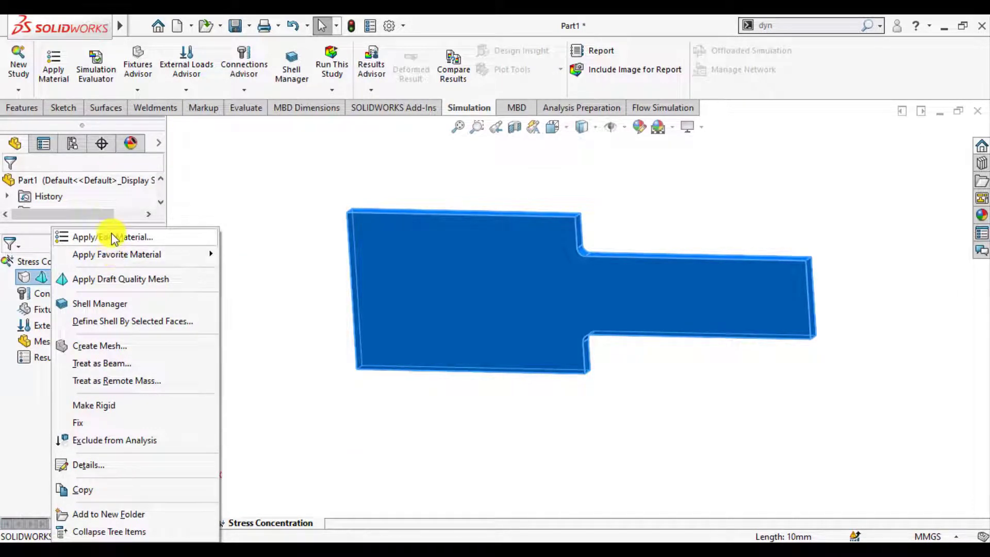
left_click(111, 236)
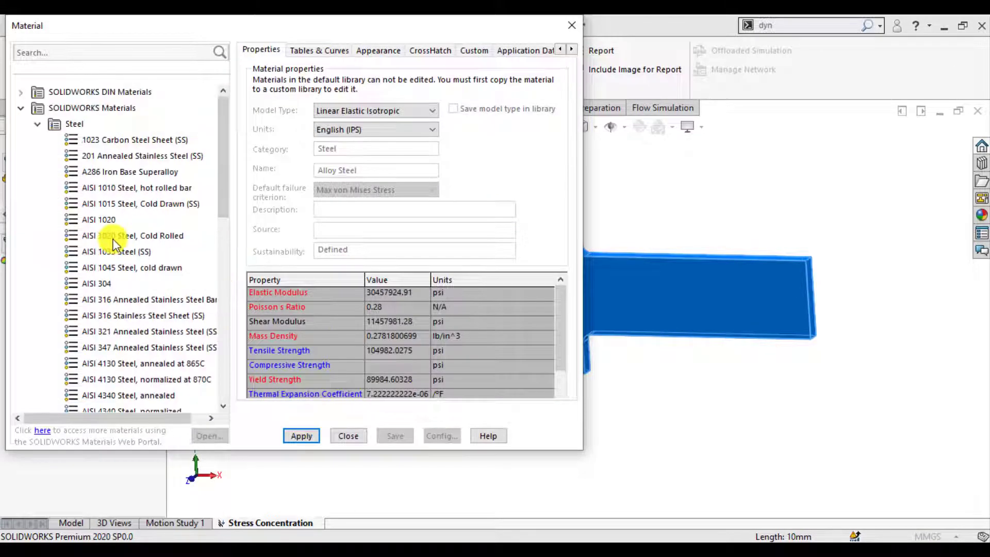
left_click(298, 436)
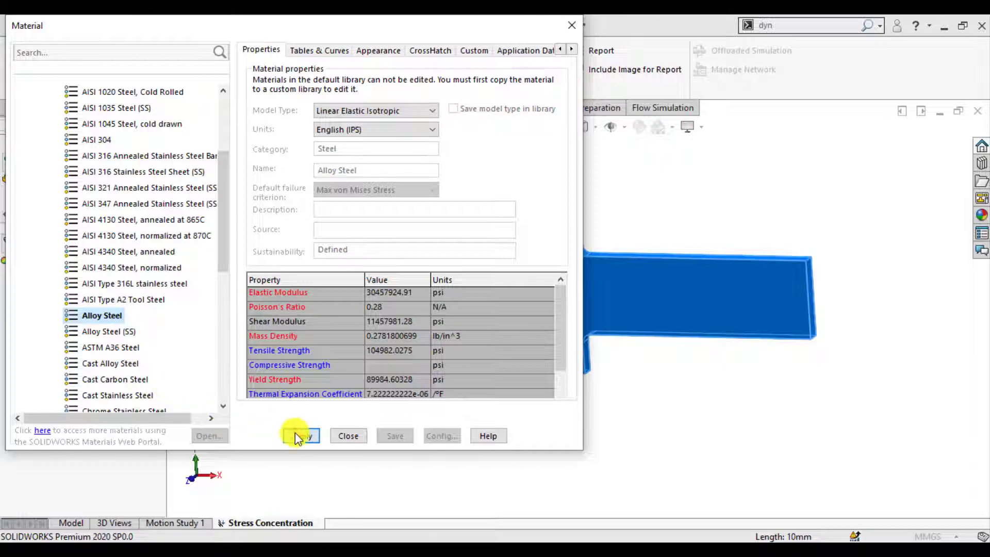
left_click(348, 437)
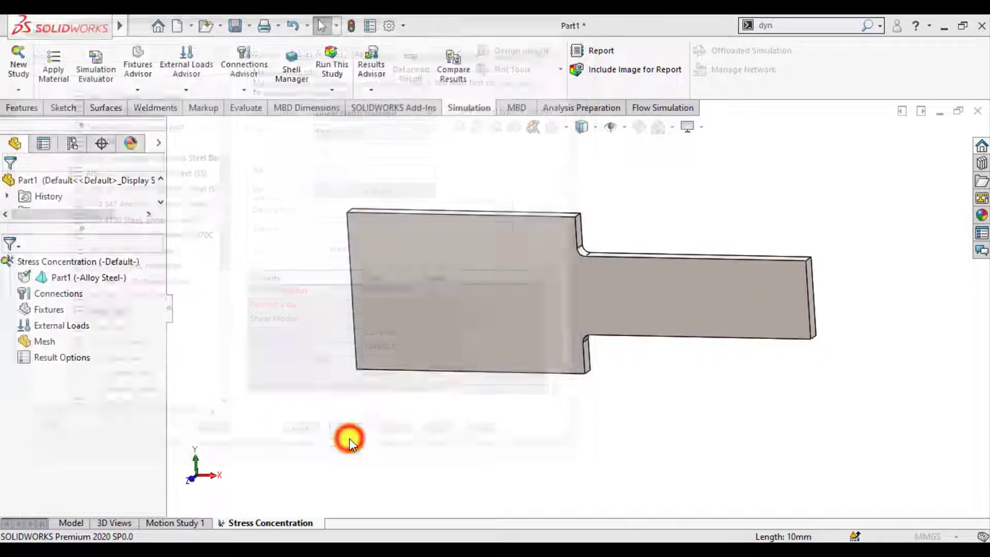
Step: Enable the soft spring option to stabilize the model in the Stress Concentration study's properties
scroll(689, 262, "down", 1)
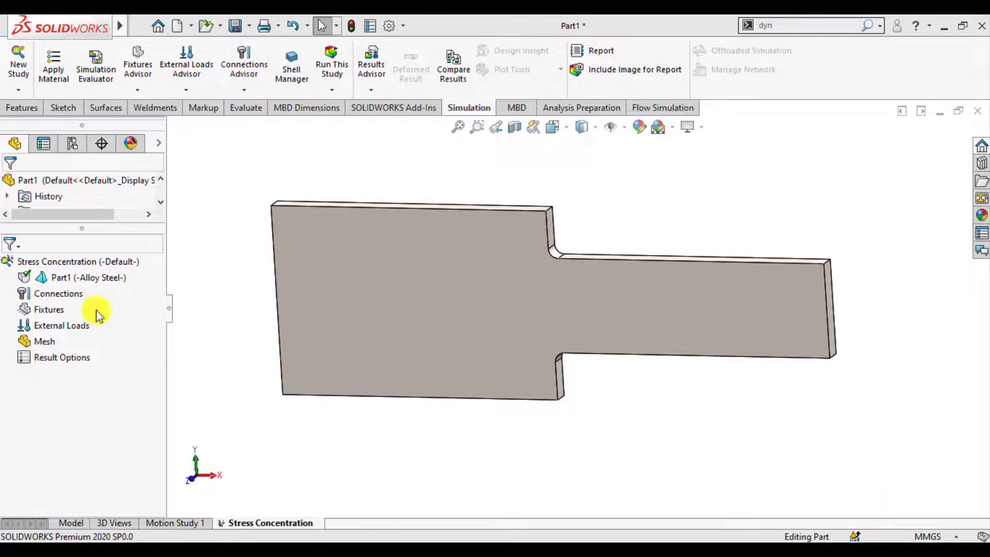
right_click(77, 264)
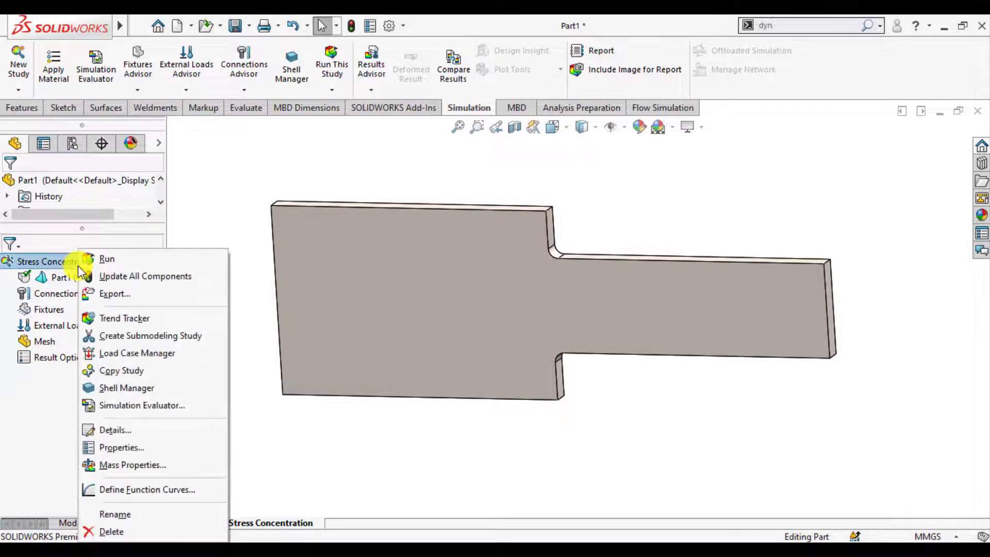
left_click(118, 447)
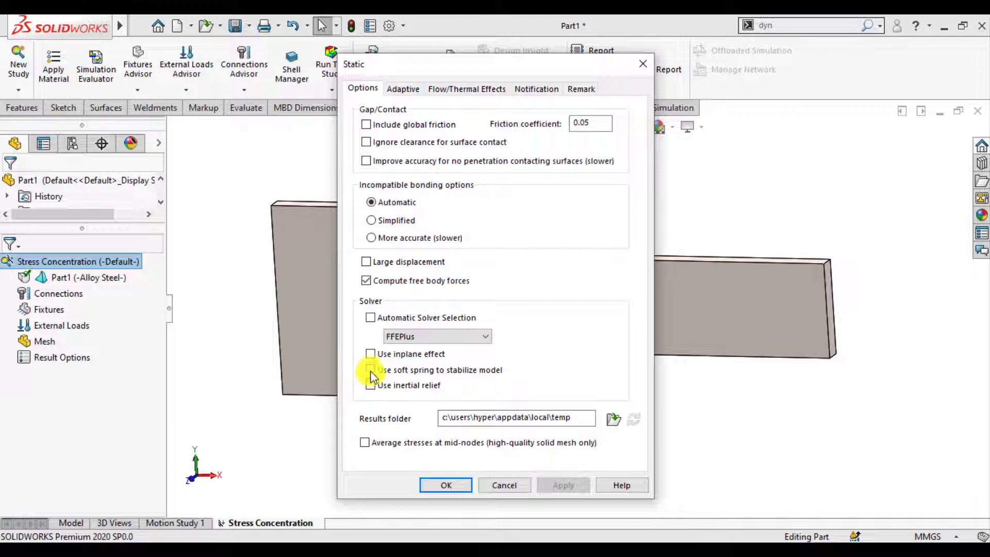
left_click(373, 369)
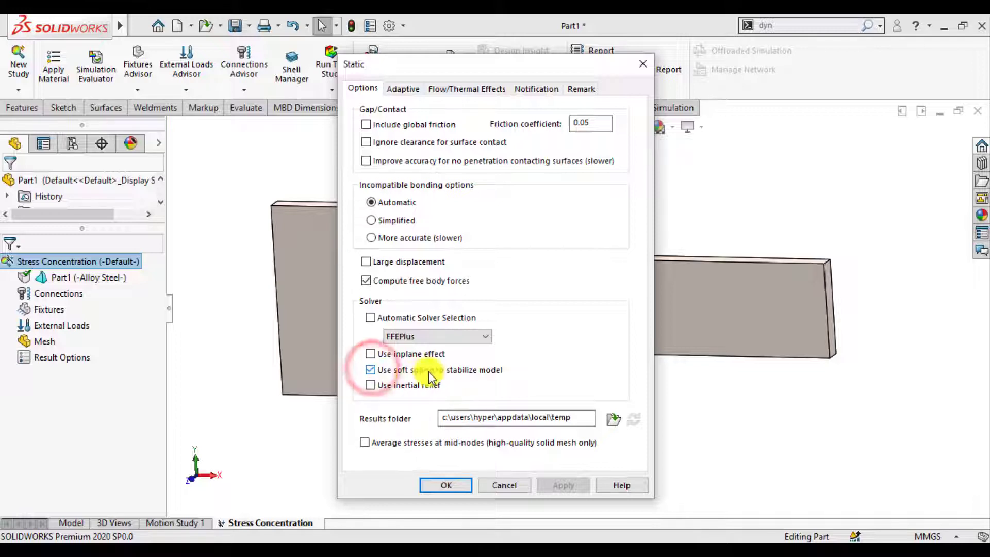
left_click(445, 485)
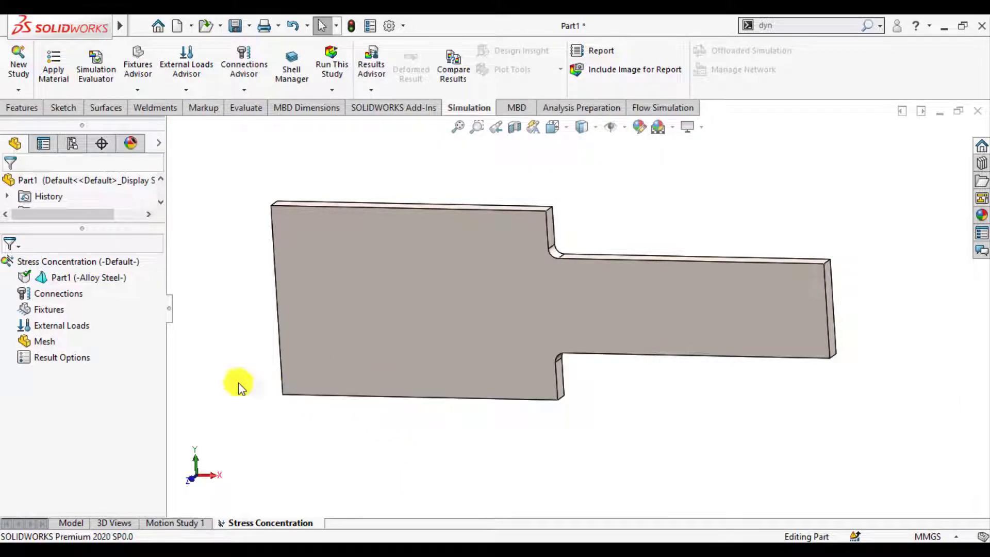
Step: Apply a reversed normal force of 10000 N per item to both end faces, pulling the plate outward
right_click(70, 336)
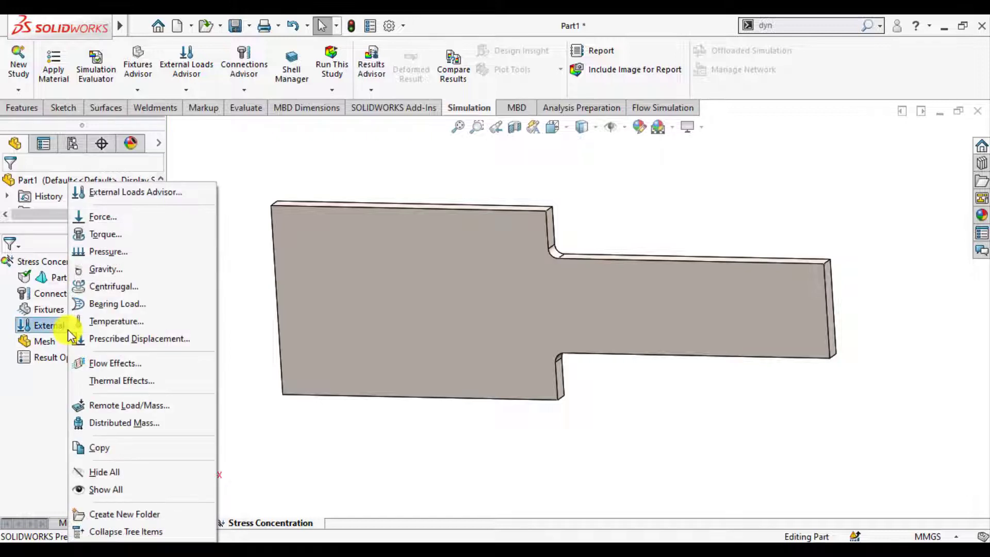
left_click(101, 217)
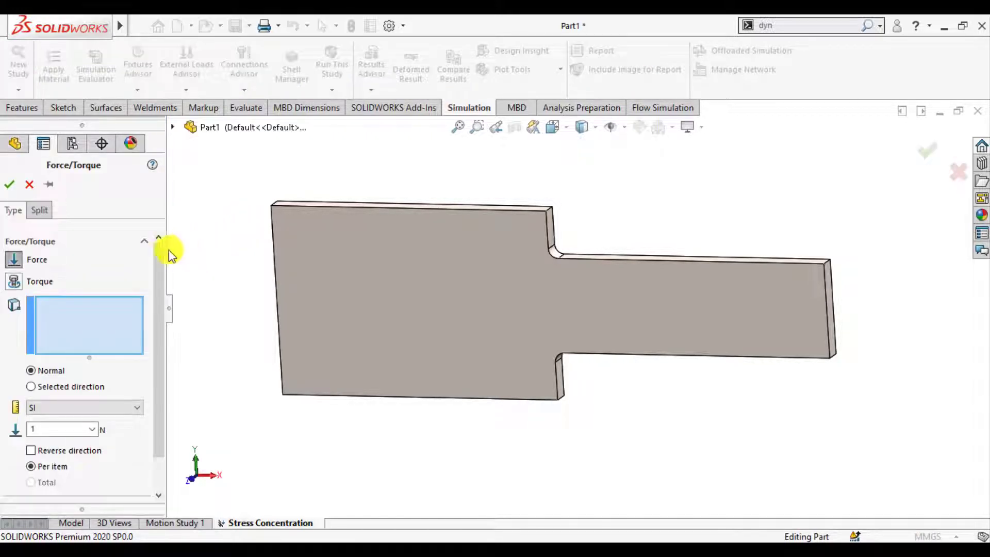
left_click(831, 326)
middle_click_drag(632, 424, 550, 441)
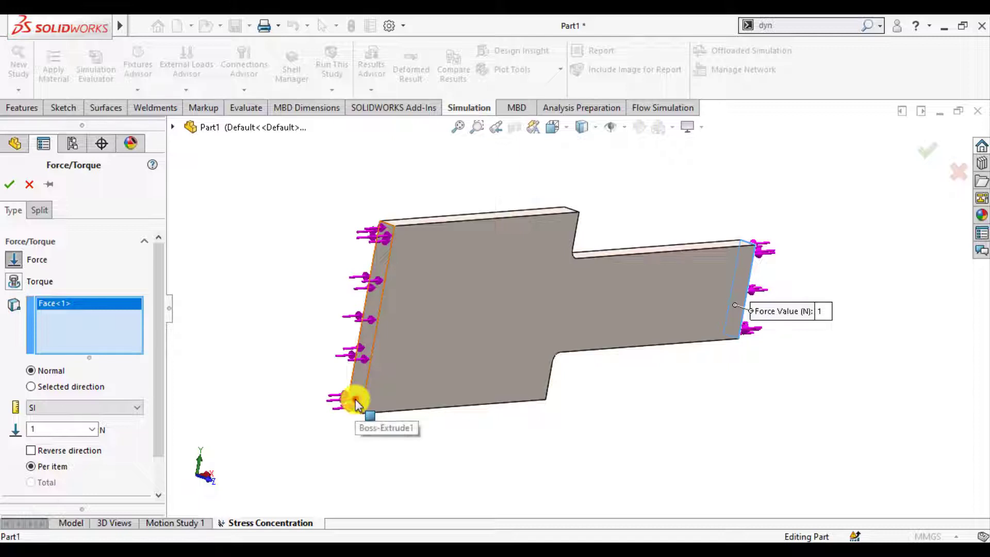
left_click(355, 400)
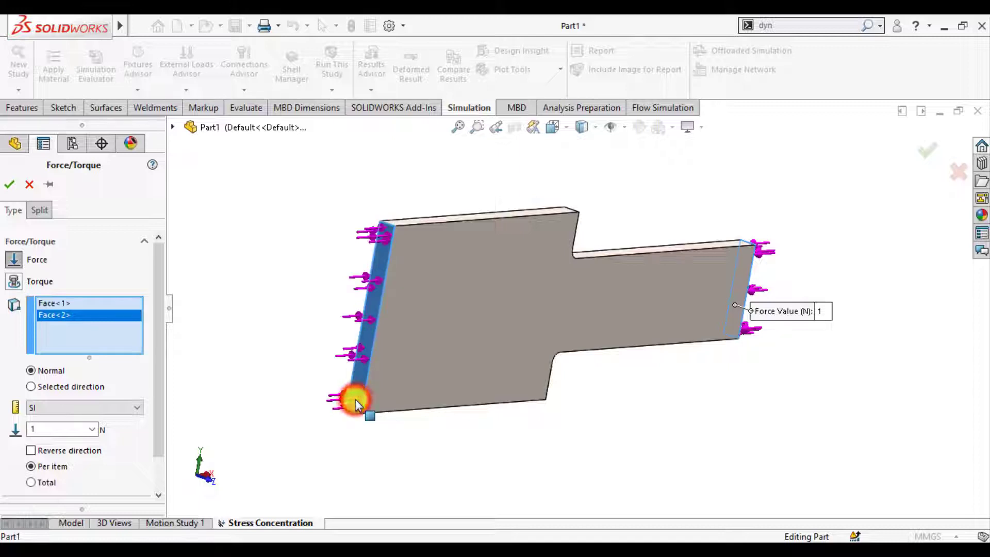
left_click(31, 450)
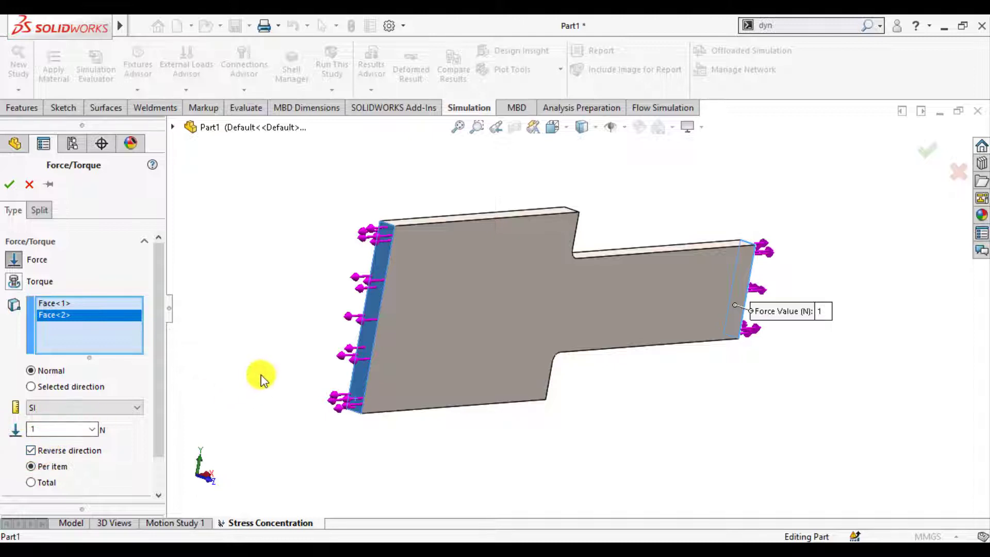
middle_click_drag(261, 380, 228, 356)
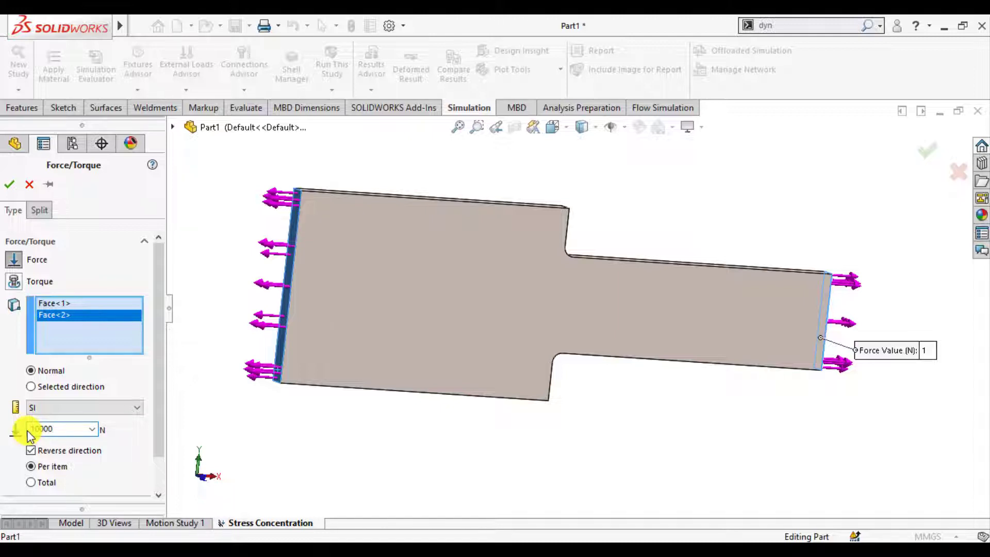
left_click(9, 184)
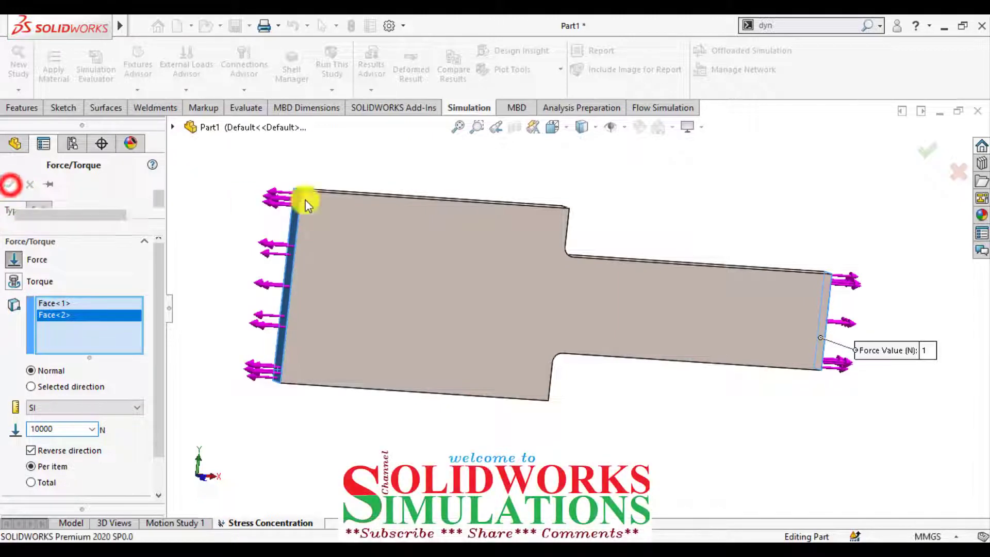
Step: Mesh the plate with the default mesh density
middle_click_drag(698, 210, 668, 227)
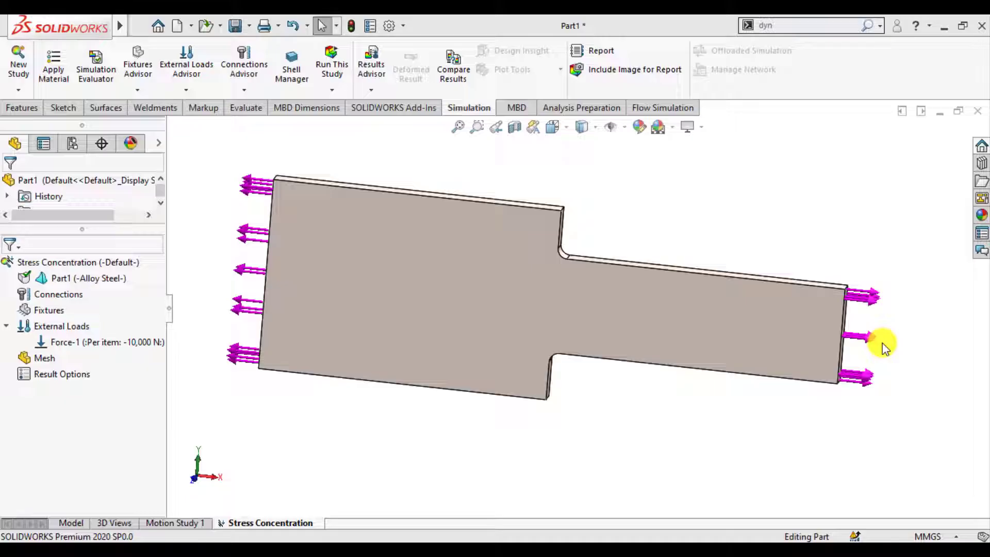
right_click(45, 360)
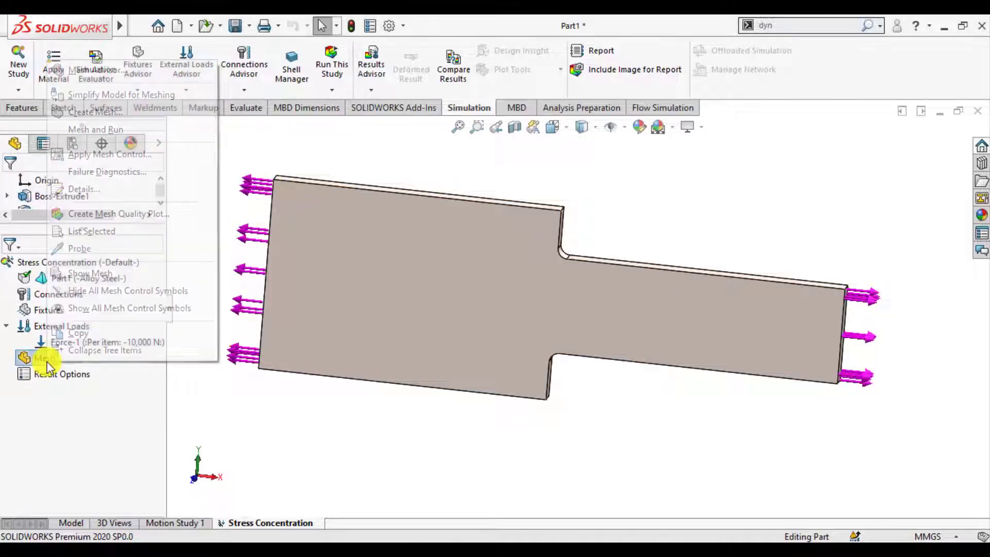
left_click(90, 113)
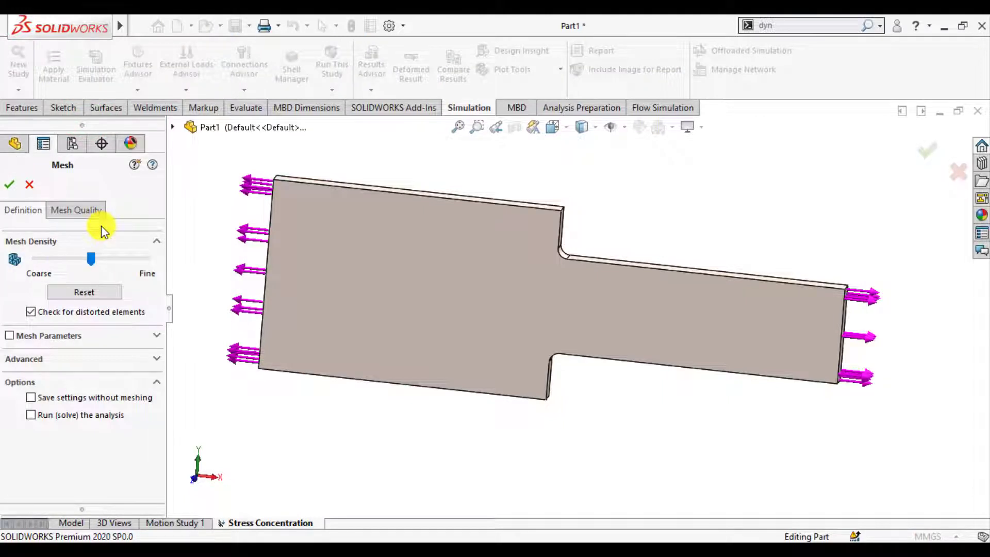
left_click(11, 185)
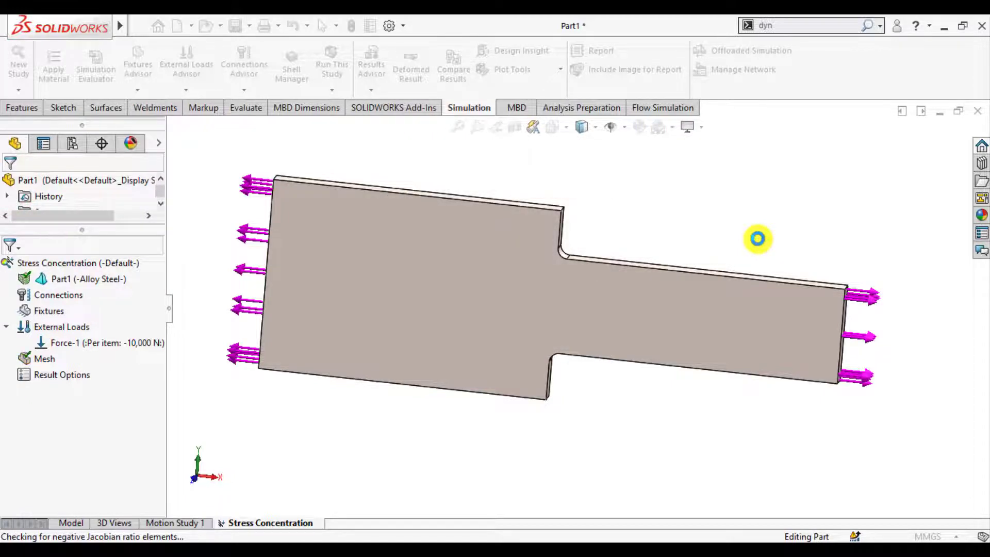
Step: Start remeshing the plate with mesh parameters enabled and the curvature-based mesh type selected
middle_click_drag(757, 238, 684, 291)
mouse_move(656, 287)
middle_mouse_down()
mouse_move(665, 242)
mouse_move(643, 263)
mouse_move(672, 277)
middle_mouse_up()
right_click(12, 355)
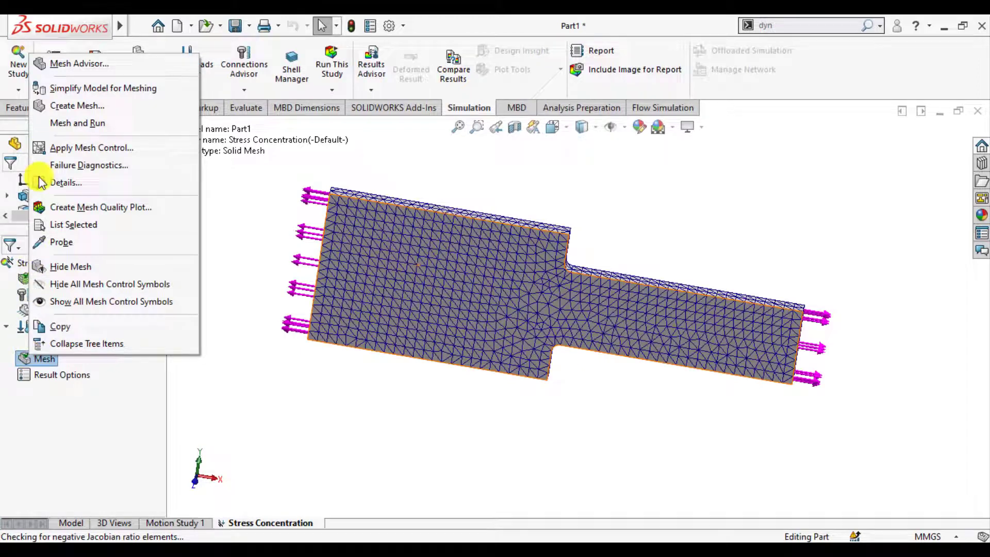
left_click(55, 106)
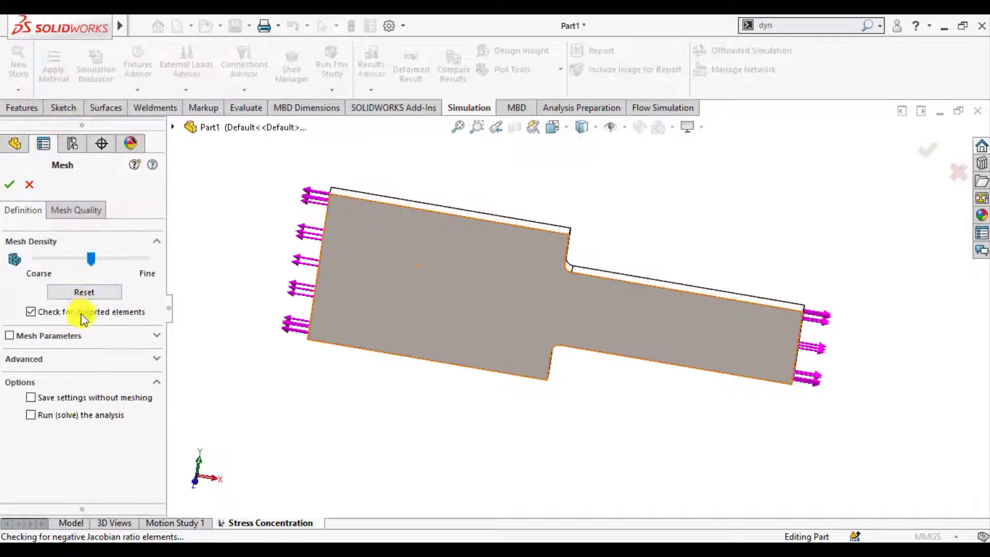
left_click(63, 334)
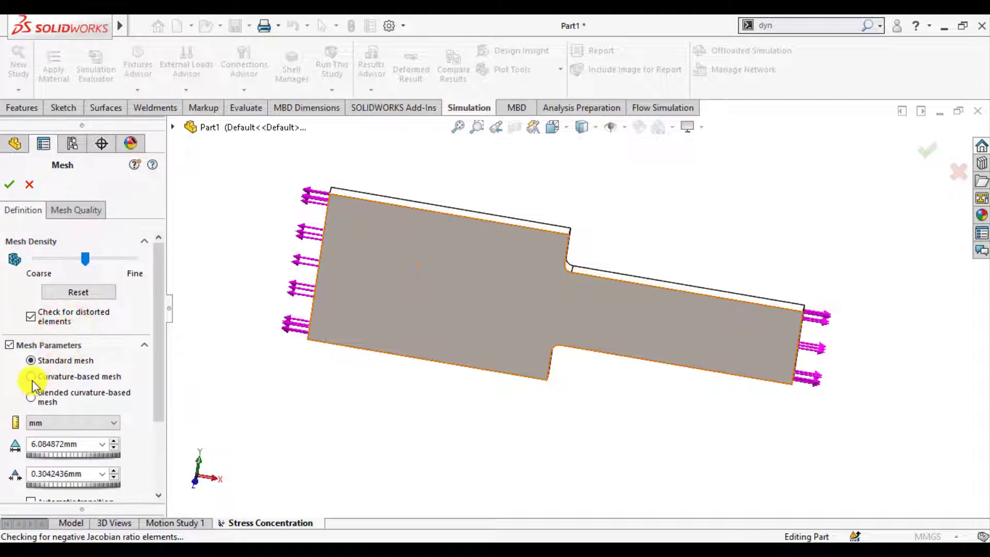
left_click(32, 377)
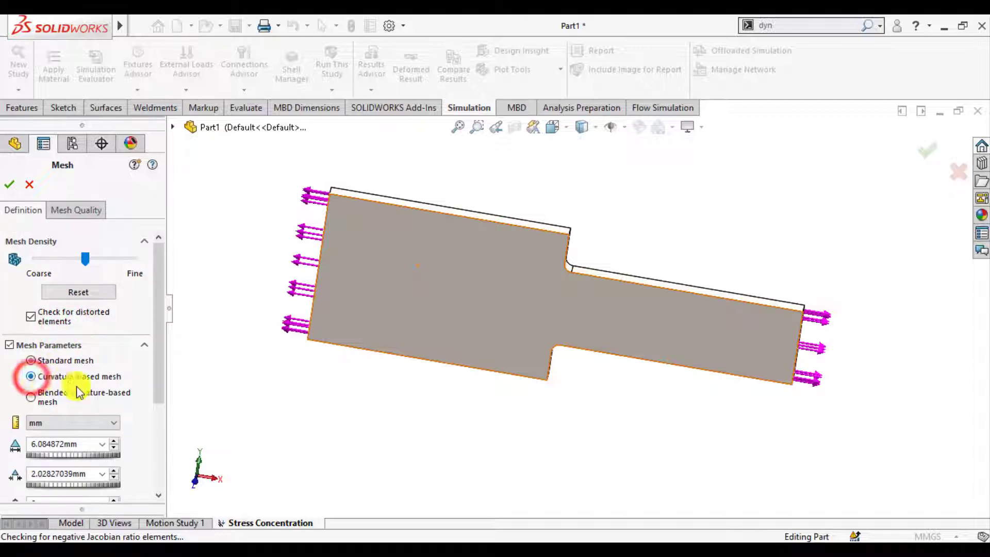
Step: Set the minimum element size to 1.00 mm and 32 elements per circle, adjust the growth ratio, and generate the mesh
left_click(157, 396)
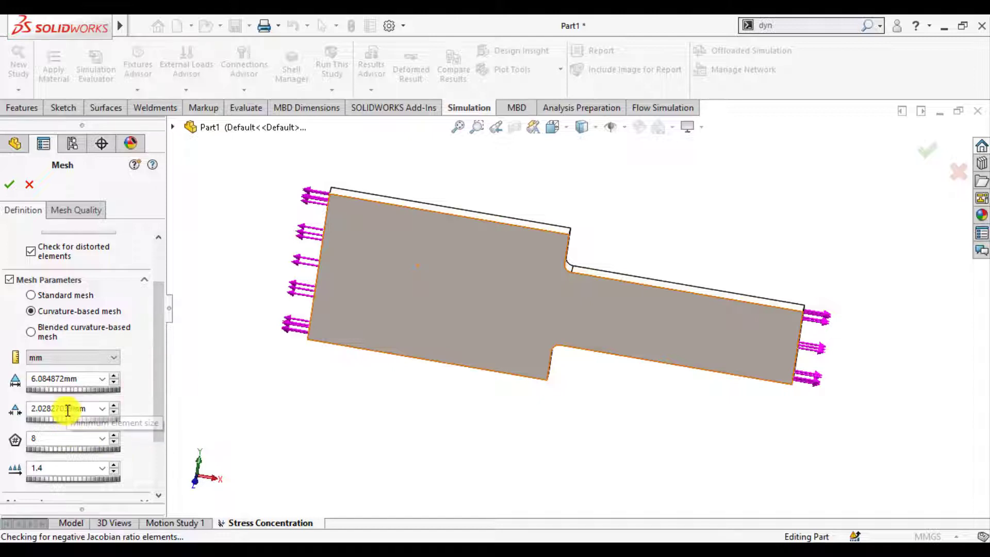
double_click(83, 410)
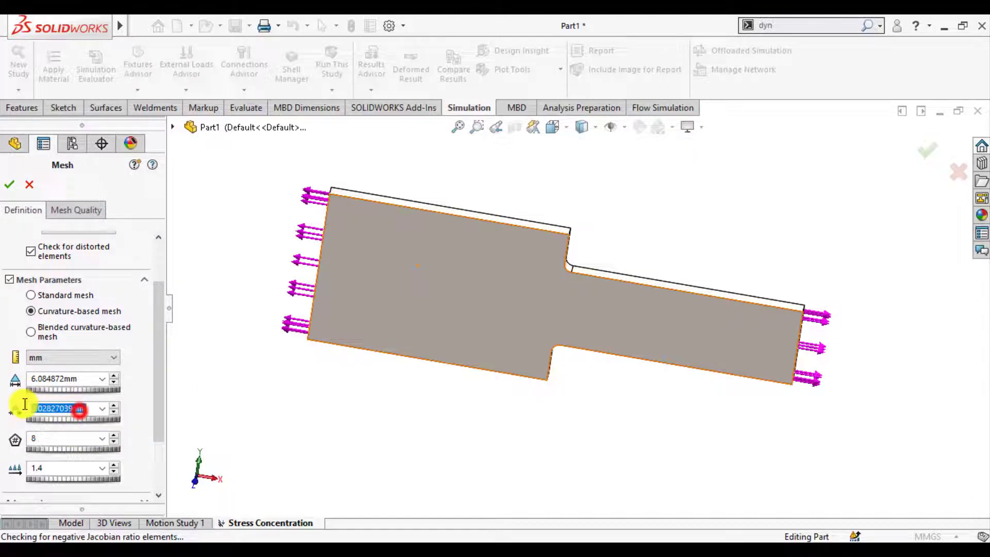
double_click(47, 437)
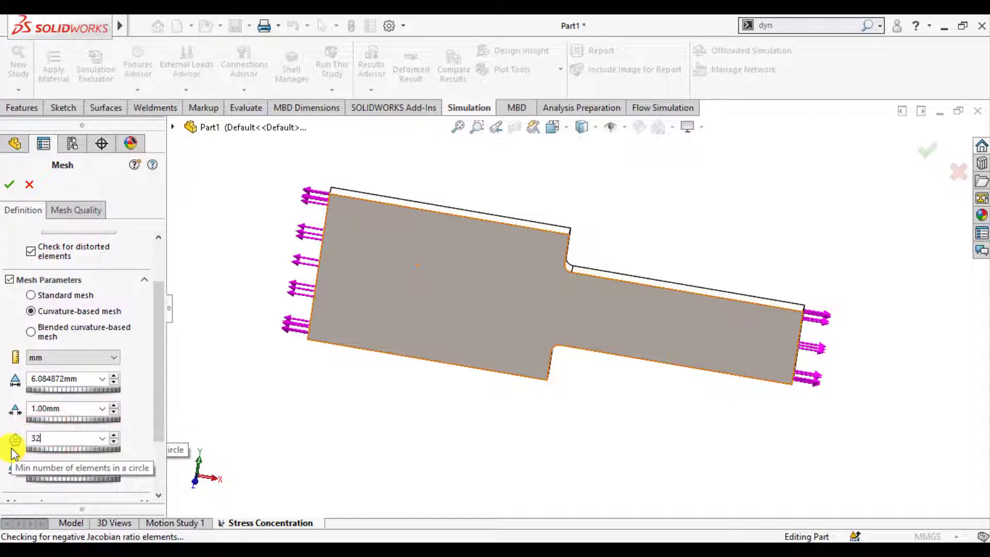
left_click_drag(159, 401, 160, 444)
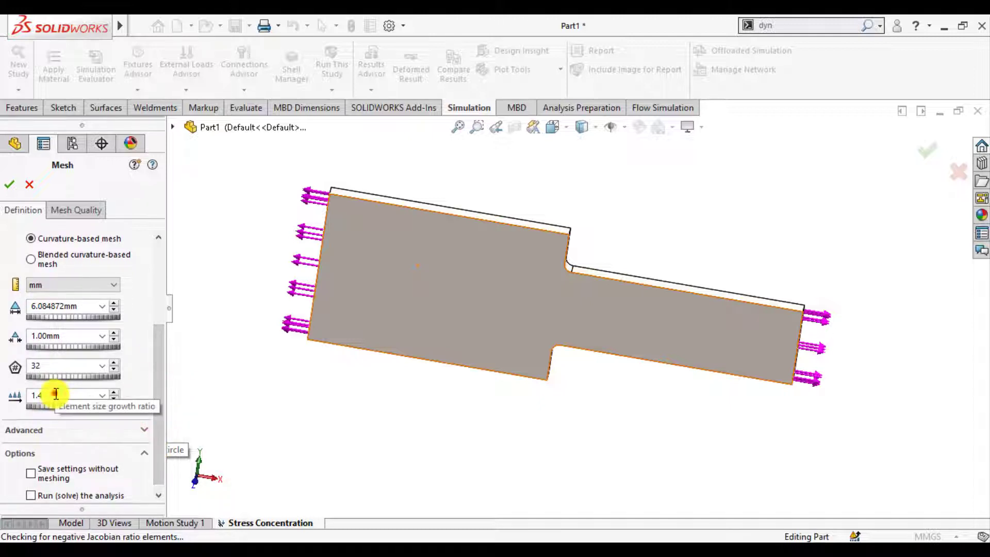
left_click_drag(56, 394, 15, 400)
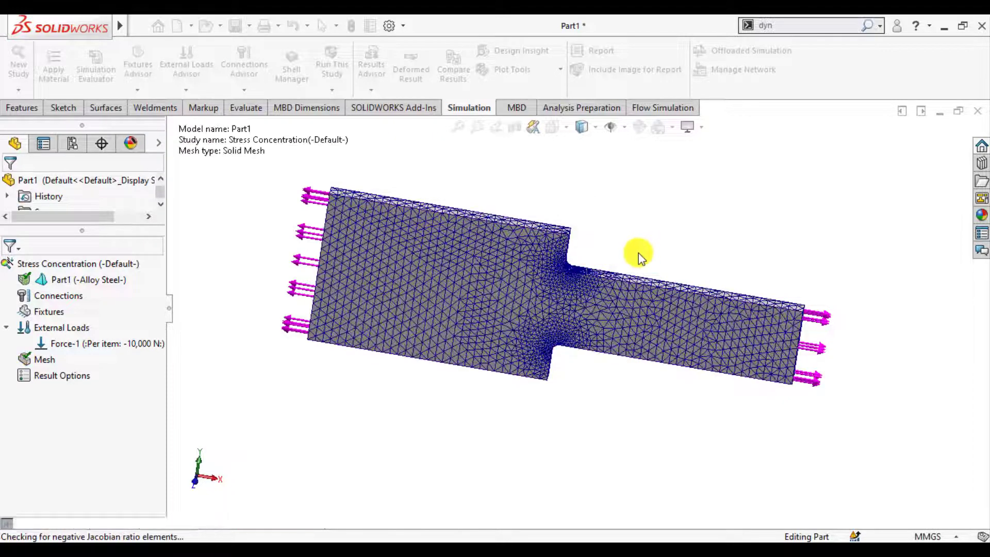
Step: Examine the mesh refinement around both fillets at the plate's step
middle_click_drag(636, 255, 593, 302)
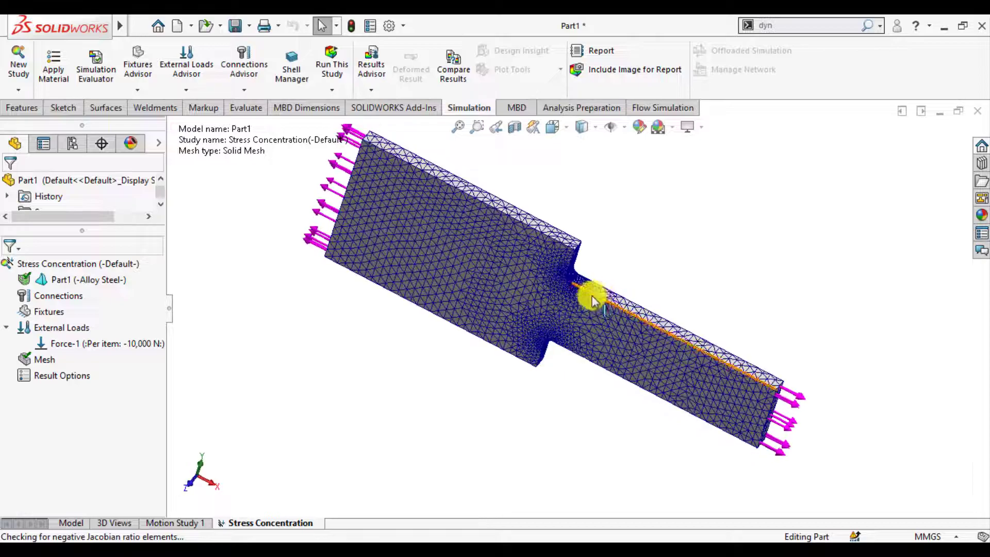
scroll(593, 302, "down", 10)
middle_click_drag(531, 232, 617, 191)
scroll(583, 242, "up", 6)
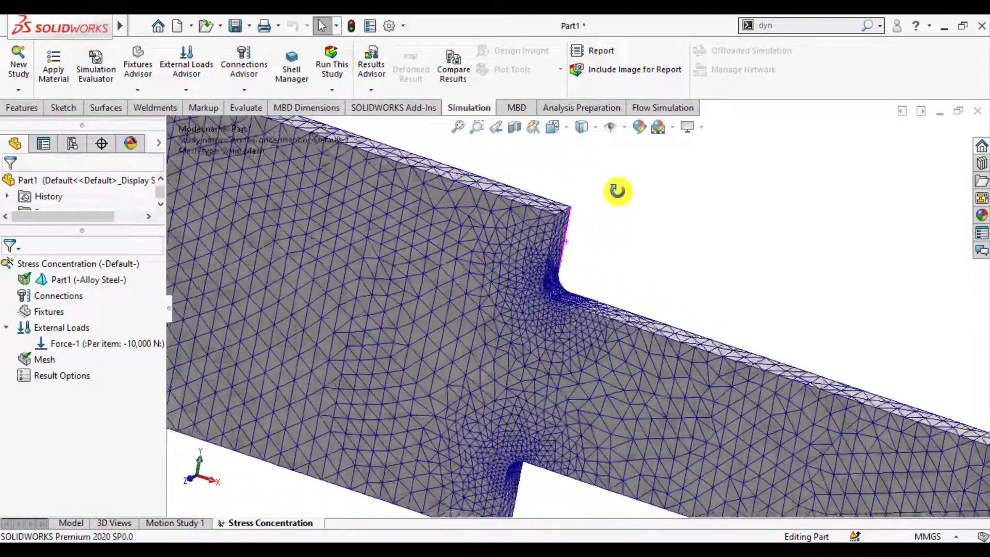
scroll(622, 201, "up", 8)
middle_click_drag(625, 227, 605, 288)
scroll(561, 372, "down", 2)
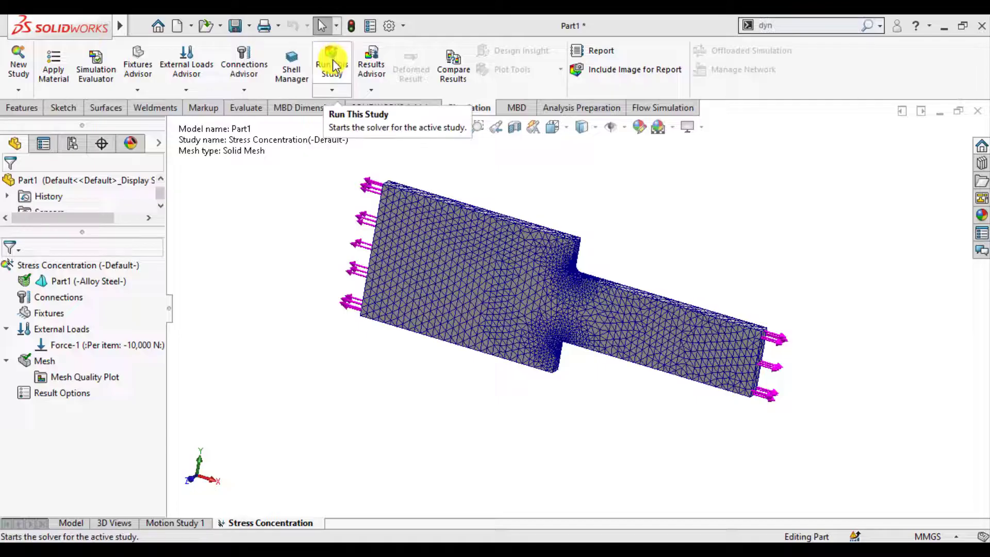
Step: Run the Stress Concentration study on the meshed plate
left_click(332, 70)
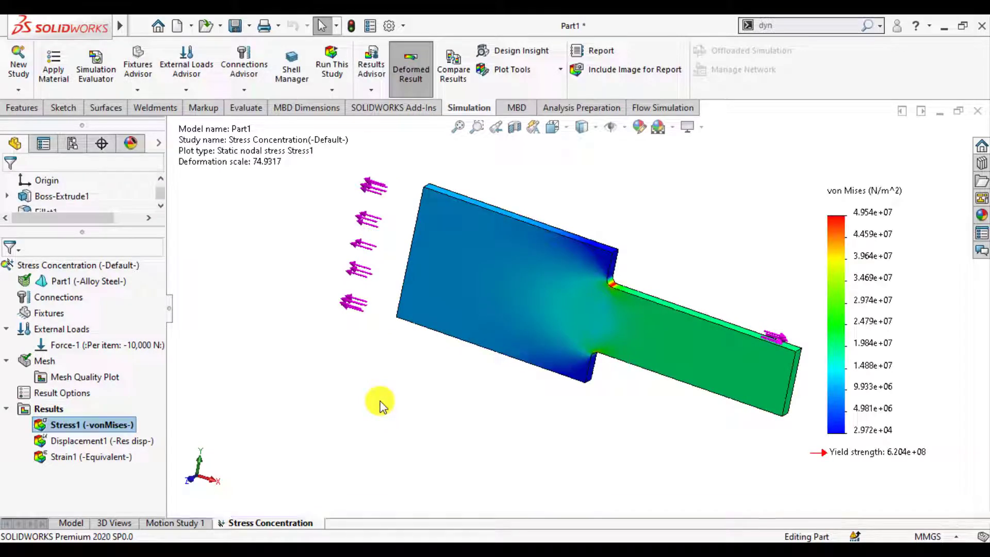
middle_click_drag(453, 404, 603, 333)
scroll(603, 330, "down", 3)
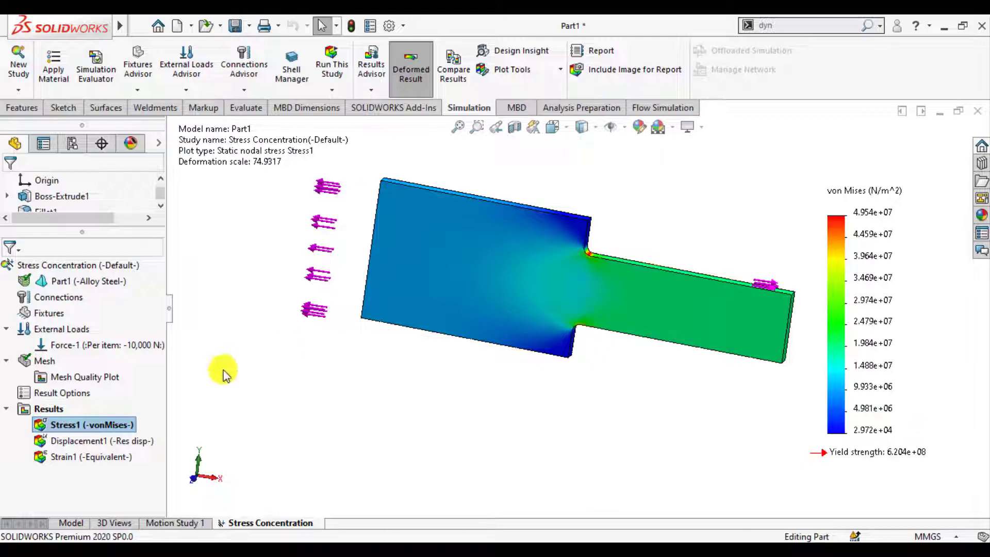
Step: Change the stress plot's displayed component to SX: X Normal Stress
right_click(76, 425)
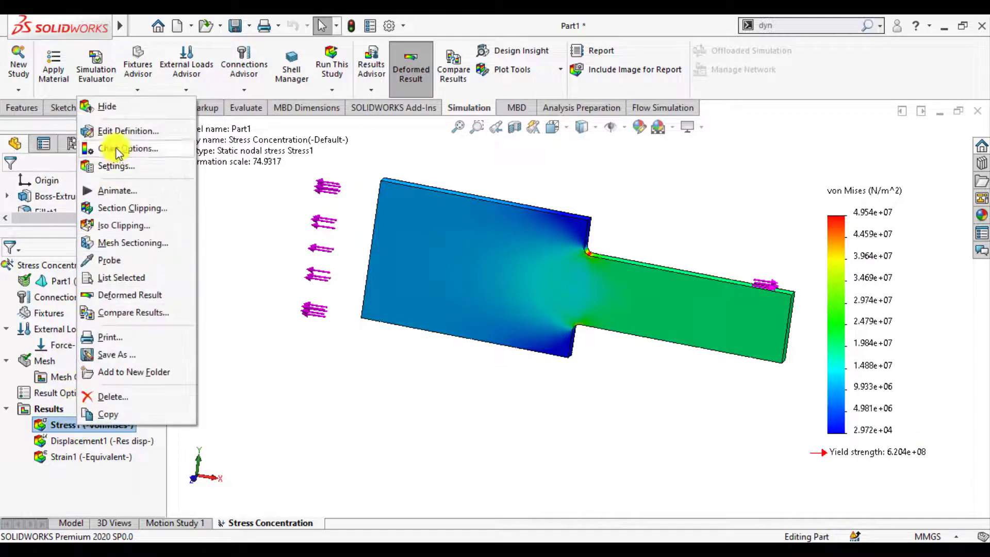
left_click(117, 133)
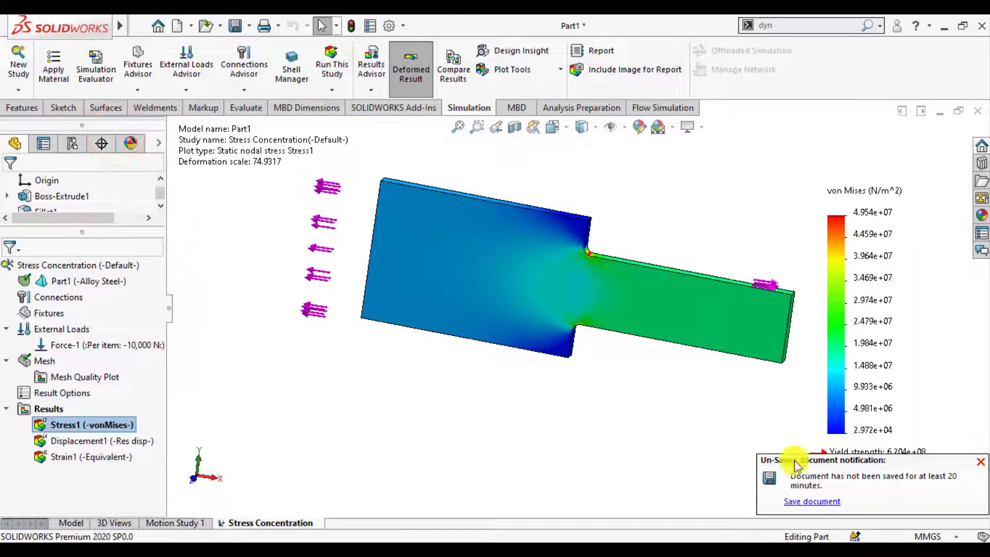
left_click(979, 462)
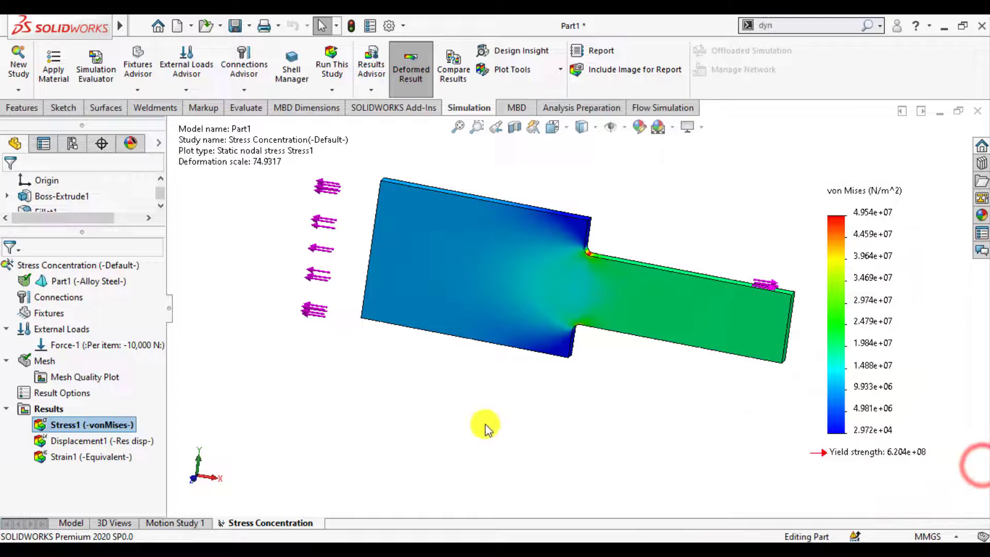
right_click(81, 428)
key("Escape")
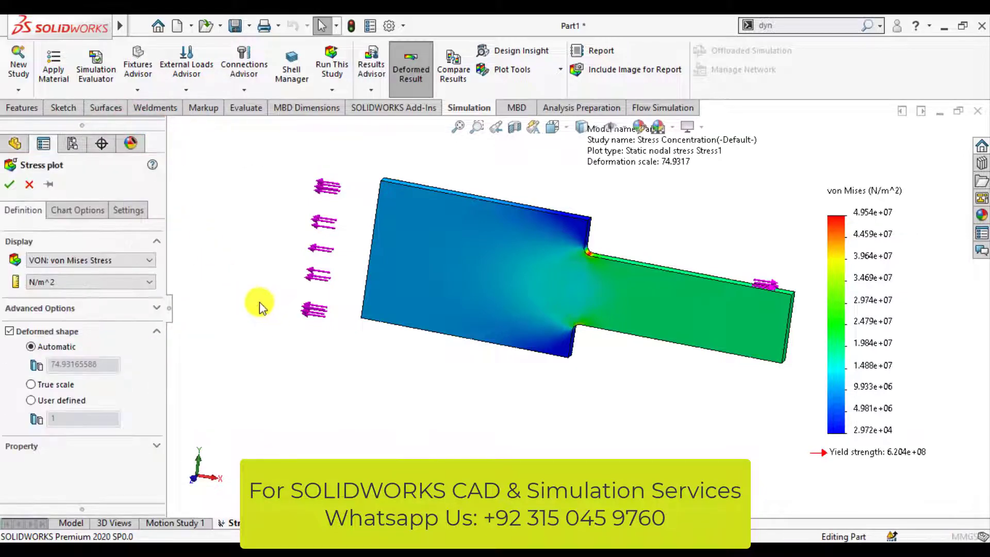
left_click(95, 260)
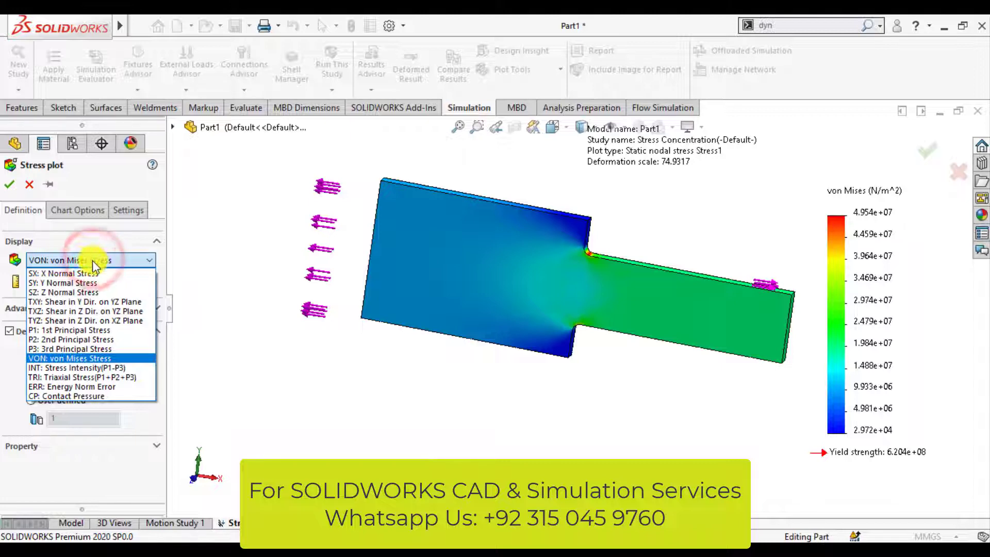
left_click(87, 273)
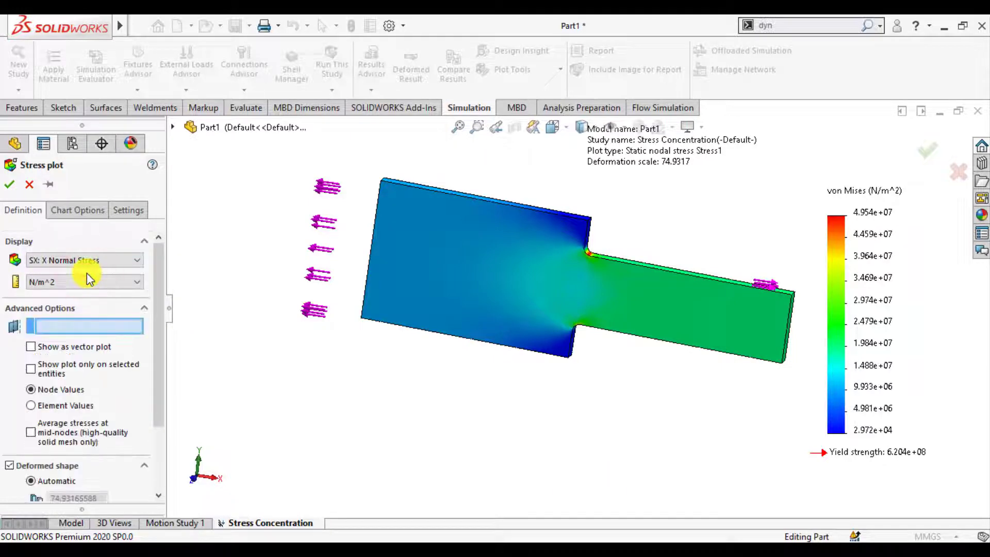
left_click_drag(160, 324, 163, 397)
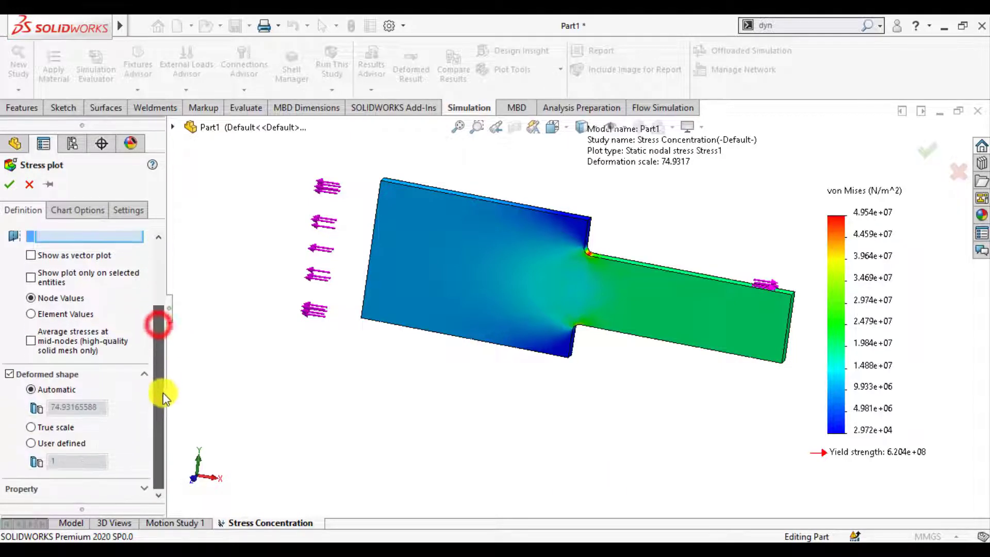
left_click(10, 186)
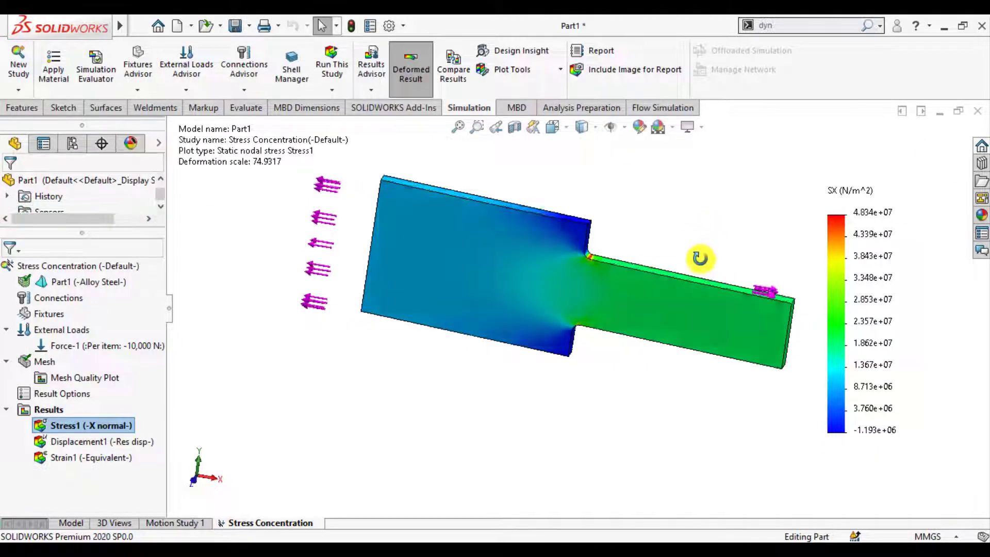
Step: Set the X normal stress plot's units to N/mm^2 (MPa)
middle_click_drag(700, 258, 678, 232)
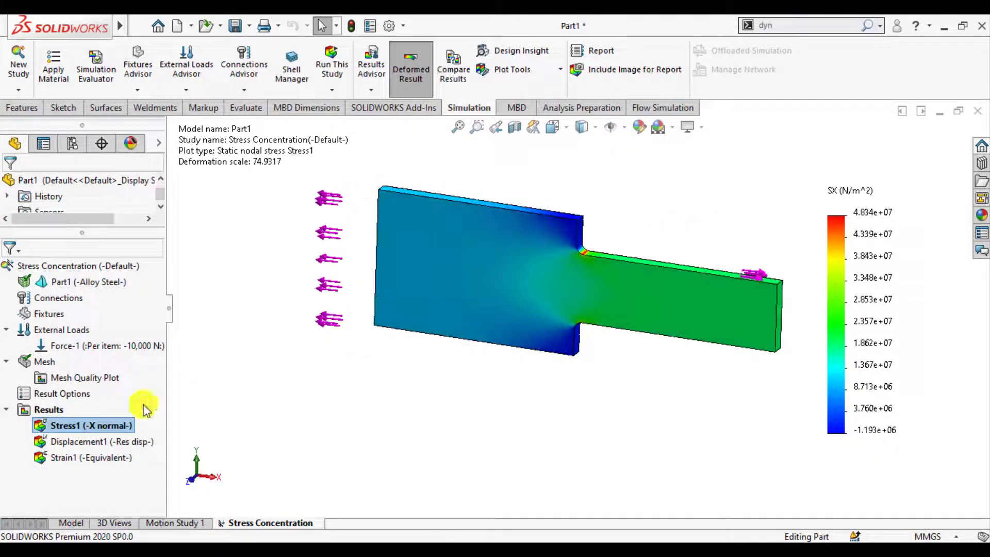
right_click(76, 428)
left_click(124, 133)
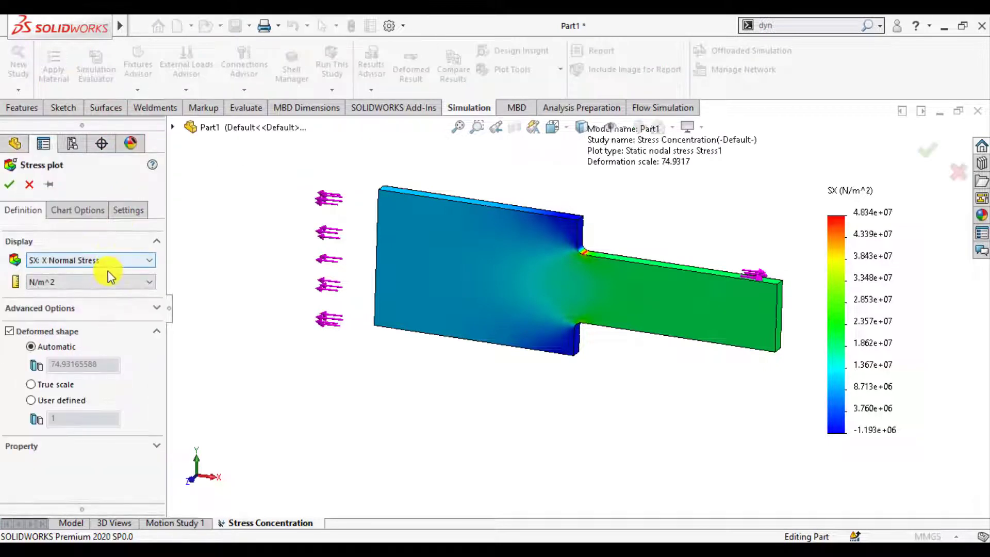
left_click(73, 213)
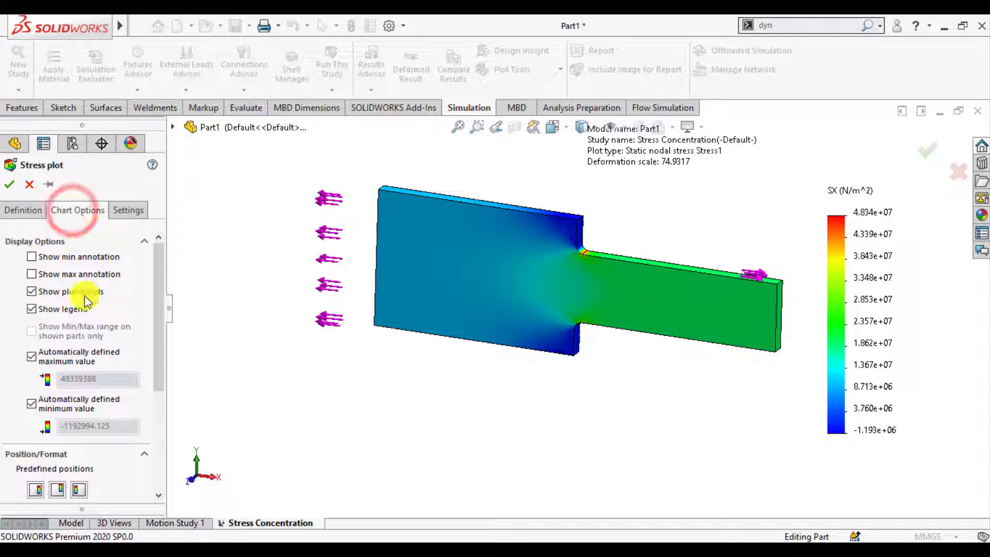
left_click(27, 216)
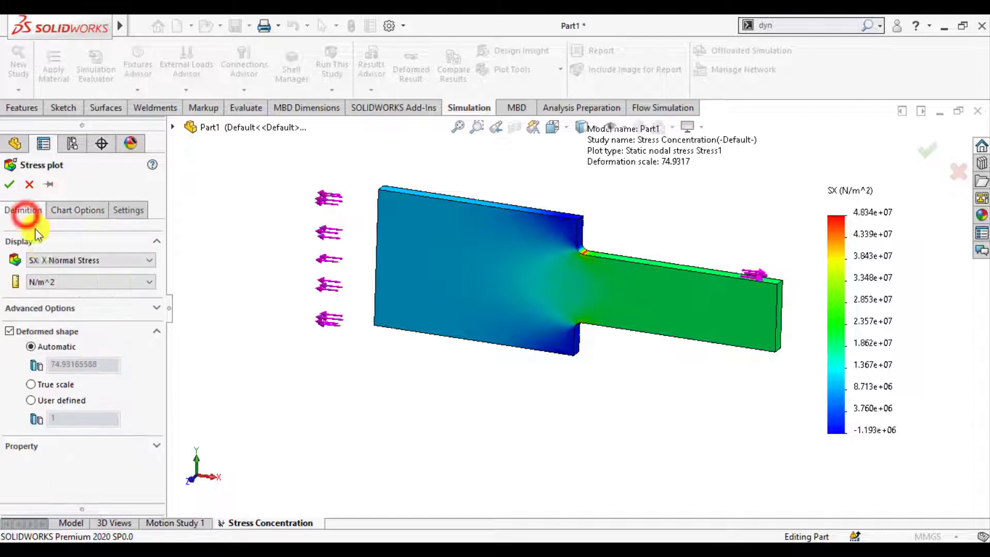
left_click(60, 281)
left_click(55, 324)
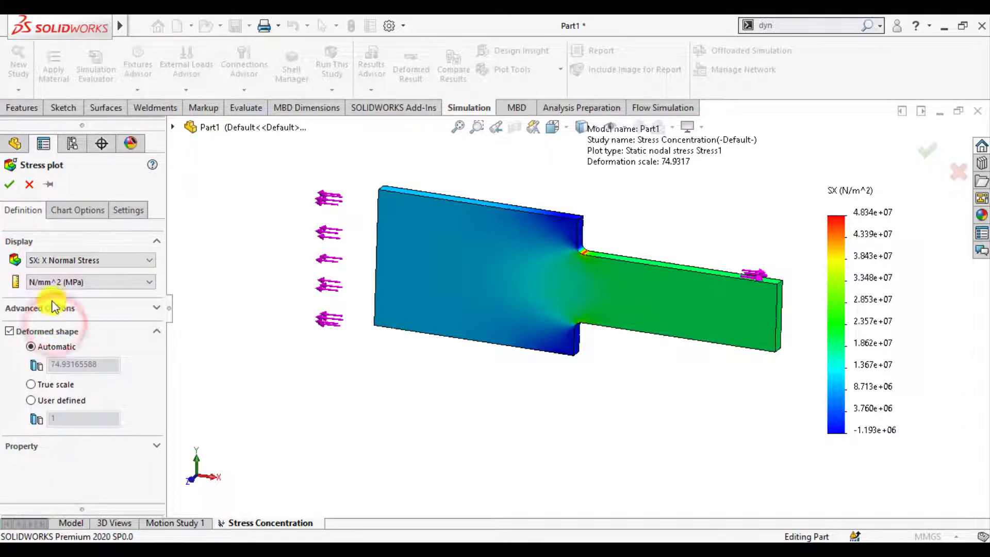
Step: Set the stress legend's number format to floating and apply the plot changes
left_click(75, 211)
scroll(69, 371, "down", 5)
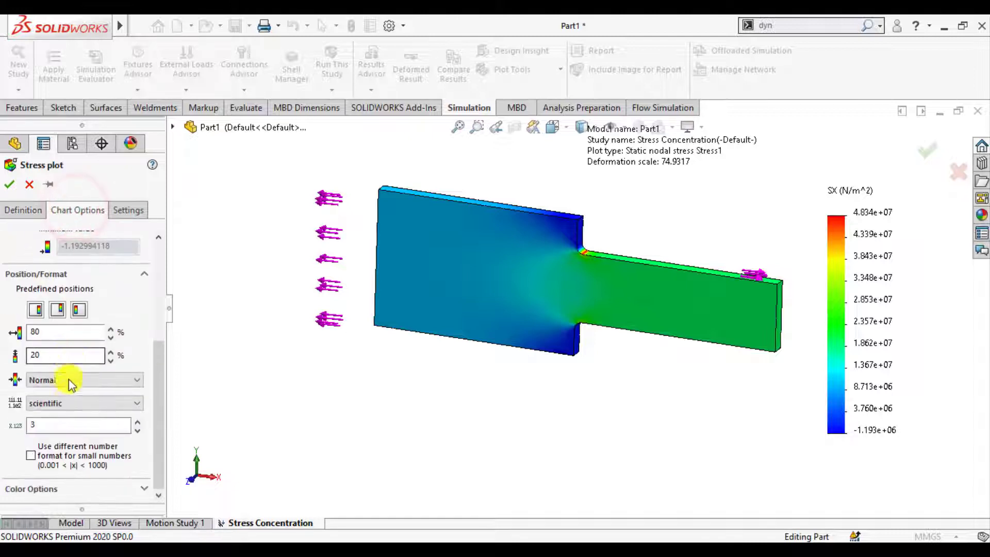
left_click(70, 403)
left_click(66, 426)
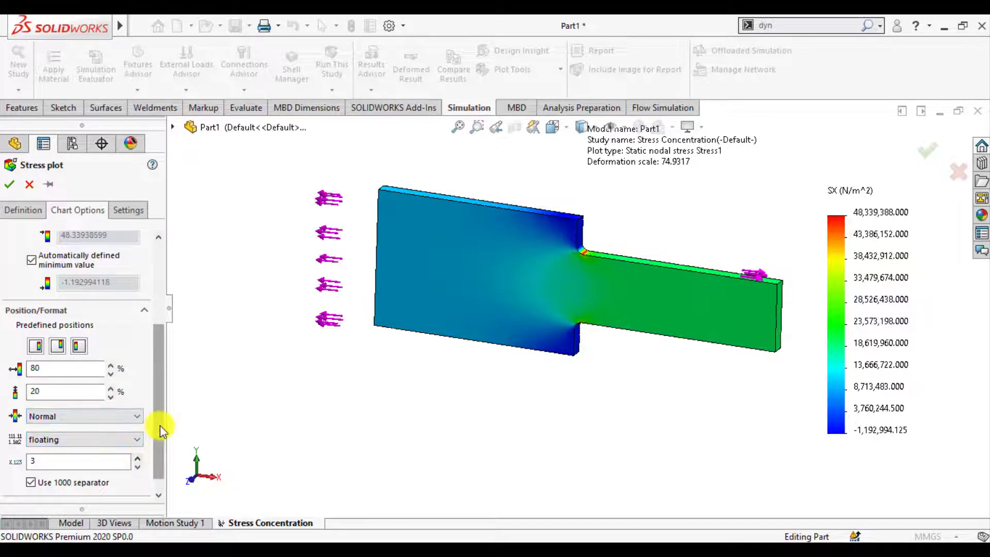
left_click_drag(160, 426, 161, 483)
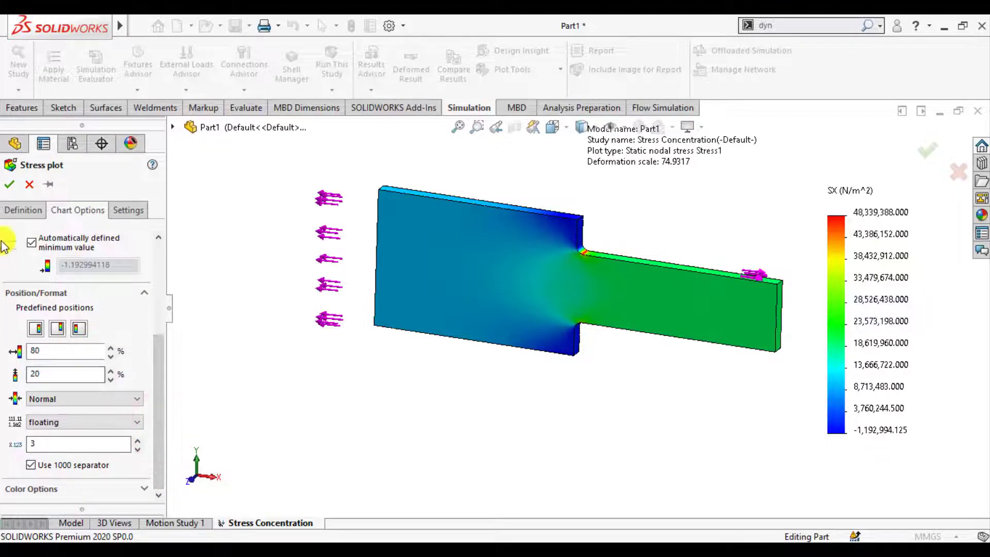
left_click(9, 187)
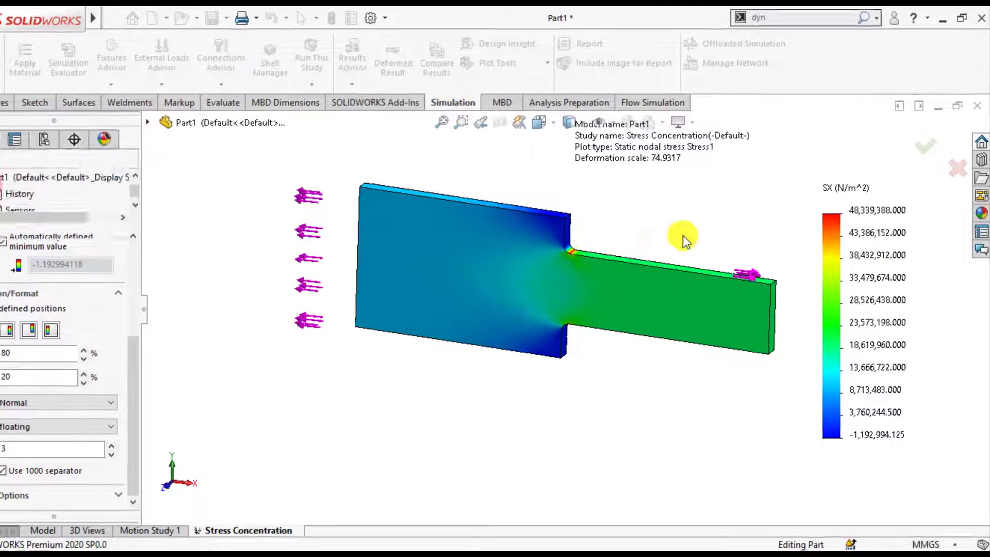
Step: Examine the X normal stress distribution at the upper fillet against the legend
scroll(457, 220, "down", 2)
scroll(424, 281, "down", 2)
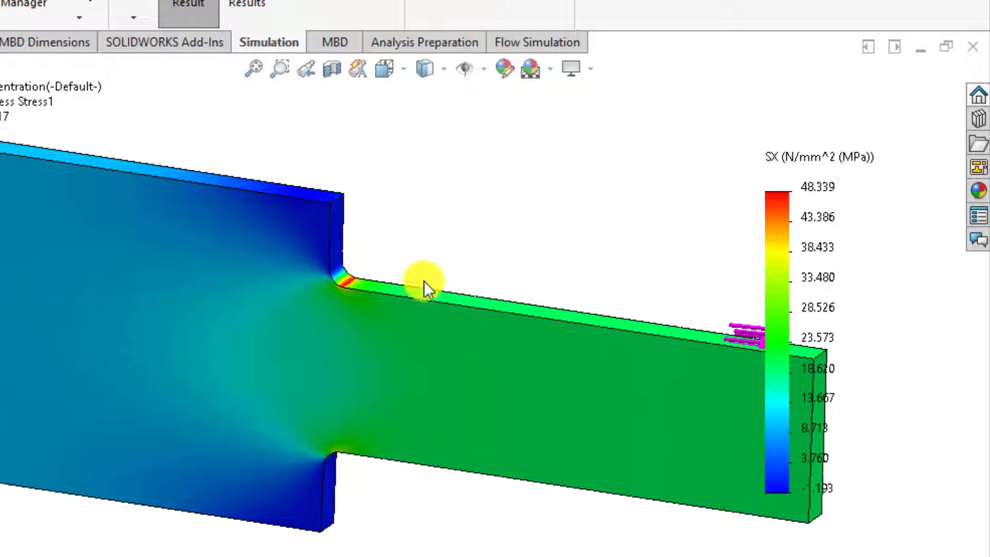
scroll(452, 264, "down", 2)
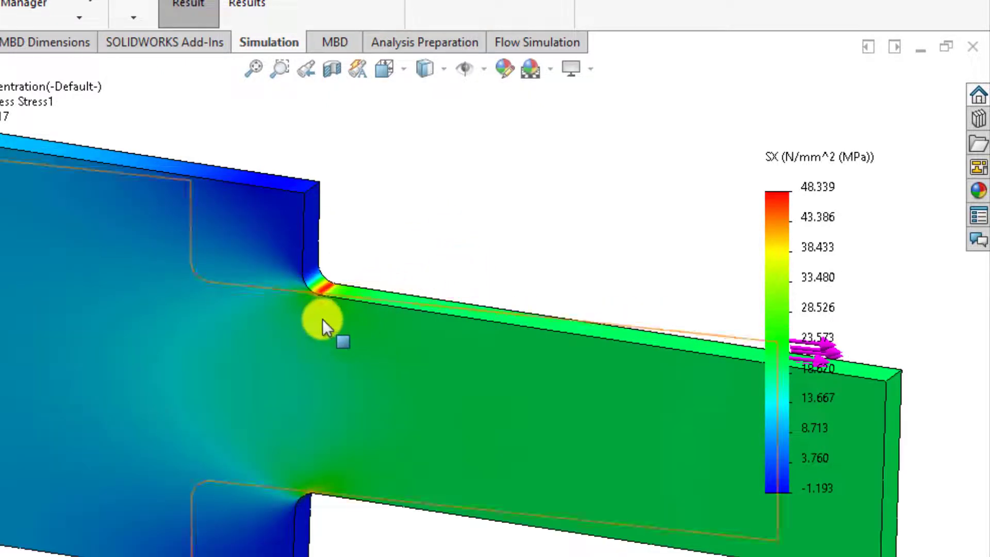
scroll(330, 293, "down", 3)
scroll(357, 280, "down", 2)
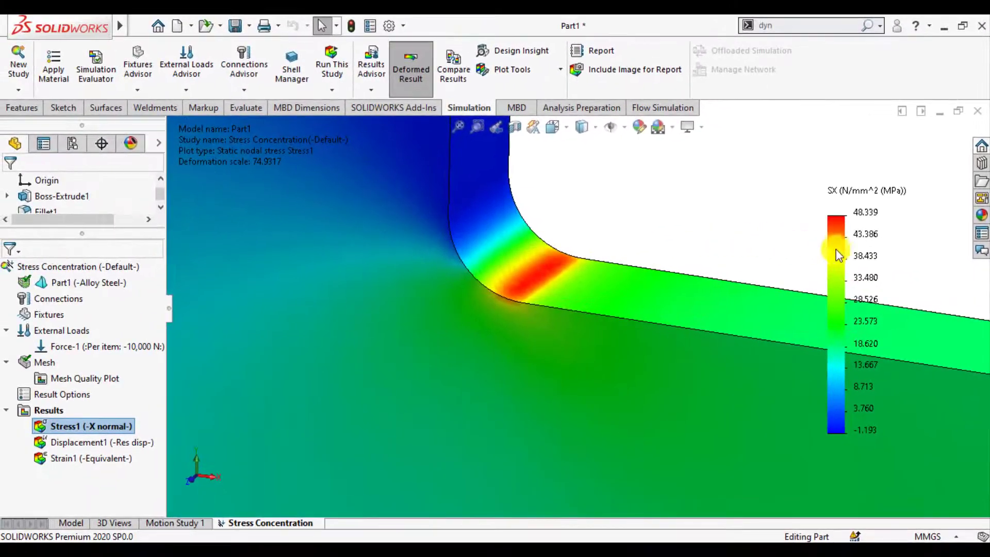
scroll(605, 258, "up", 5)
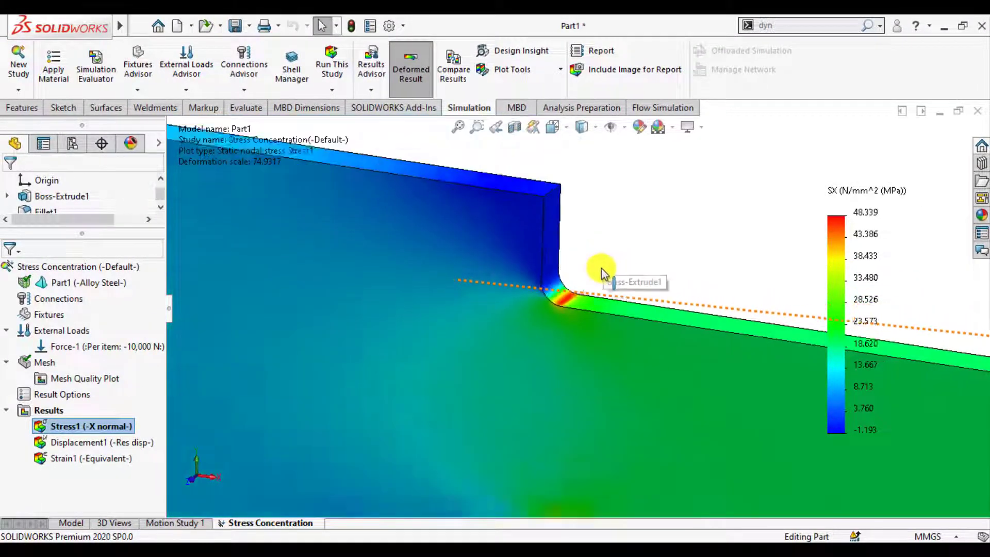
Step: Turn on the maximum and minimum annotations for the X normal stress plot
scroll(605, 276, "up", 5)
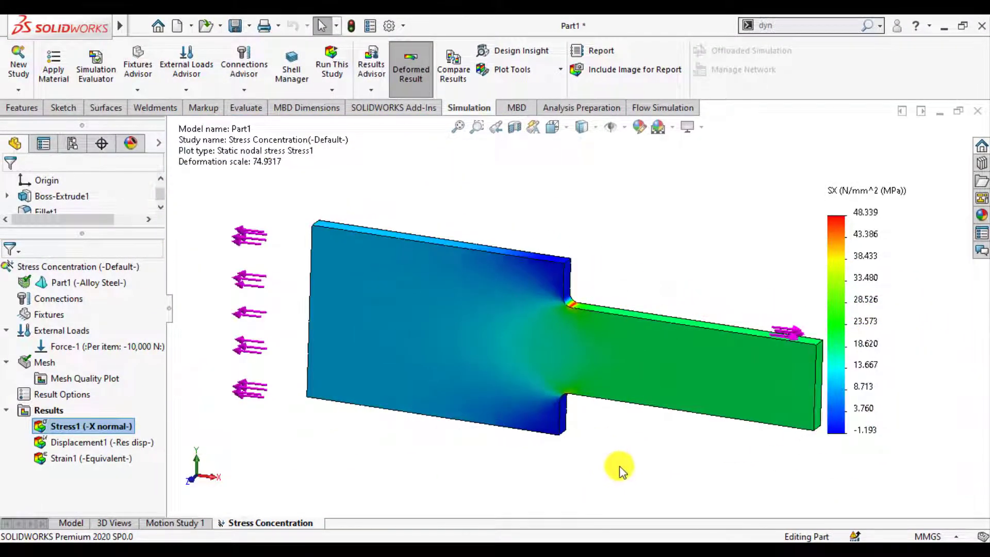
middle_click_drag(642, 453, 613, 461)
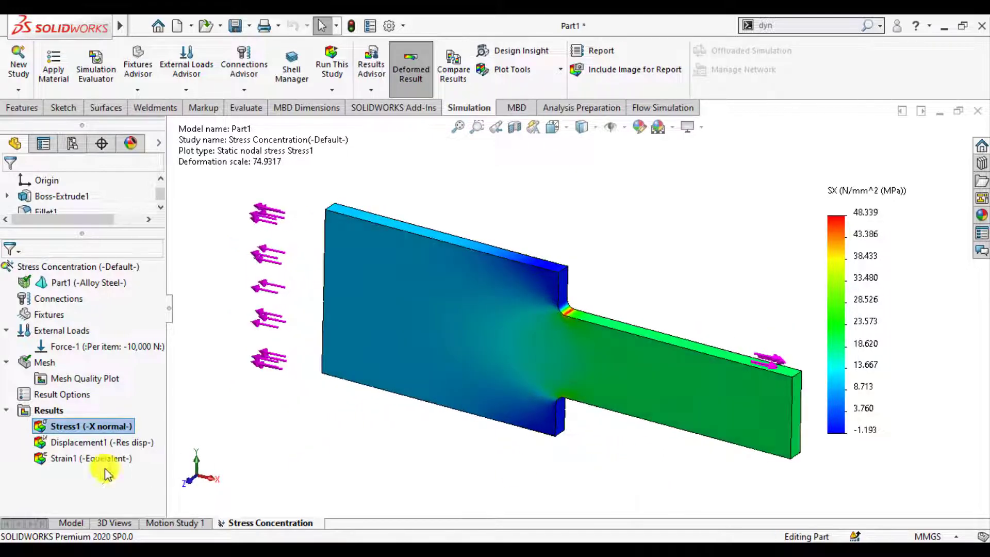
right_click(102, 429)
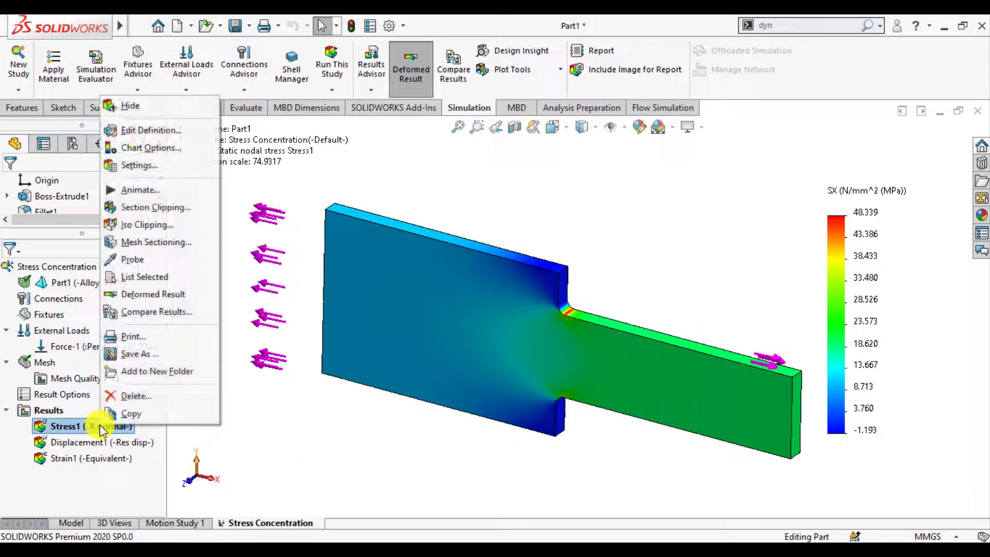
left_click(136, 134)
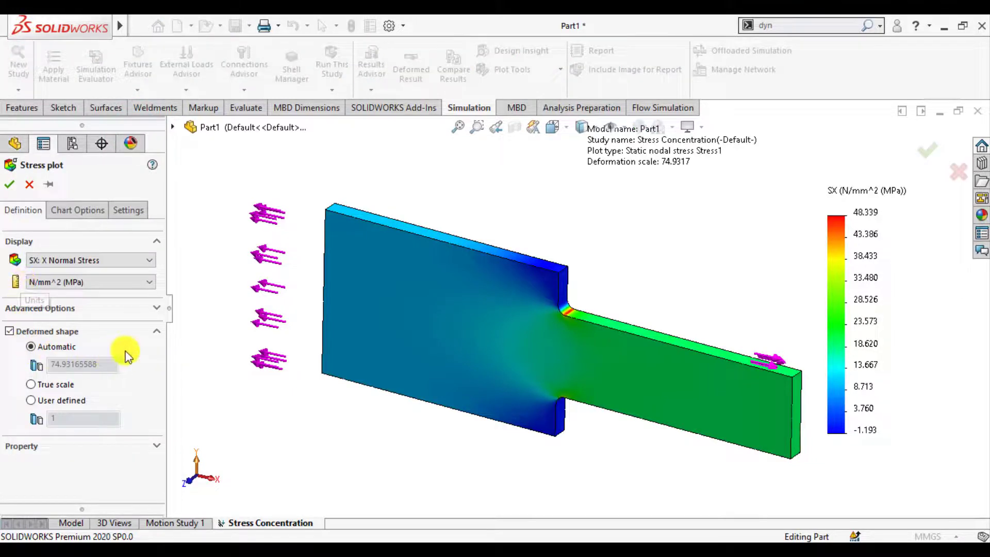
left_click(78, 211)
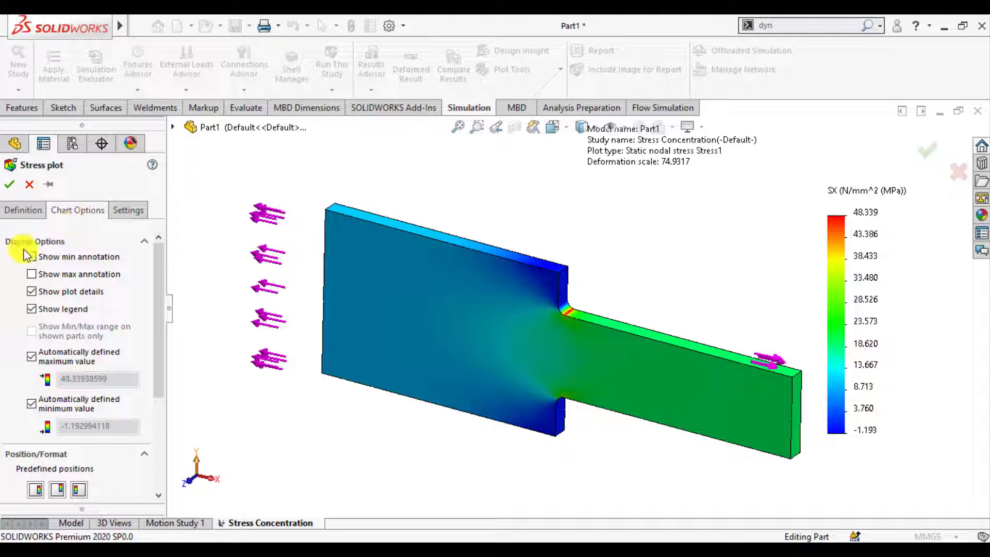
left_click(34, 275)
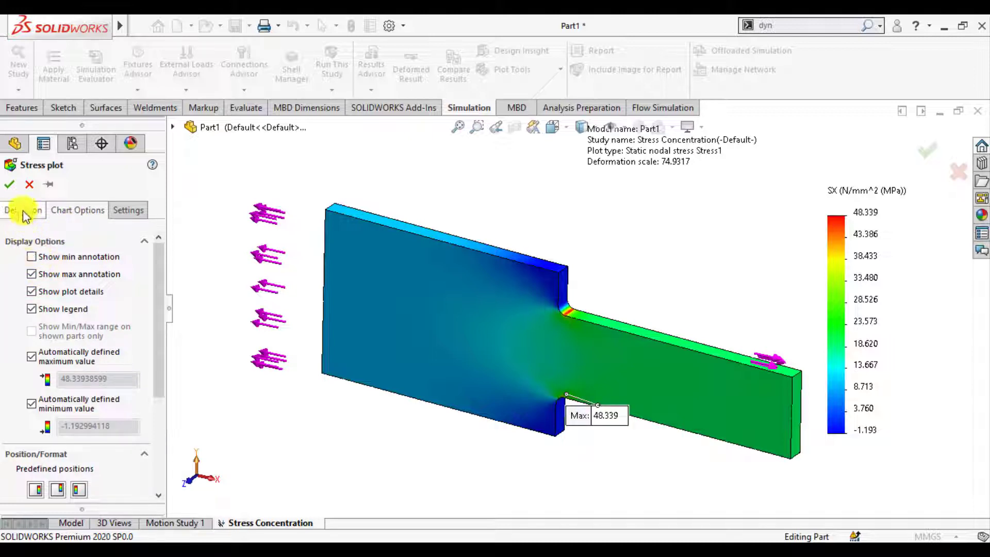
left_click(33, 256)
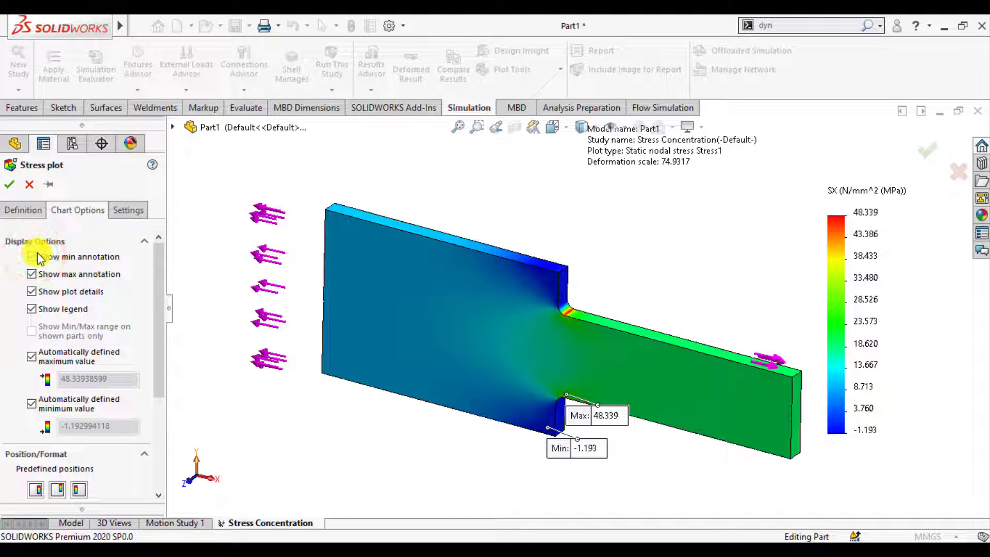
left_click(11, 191)
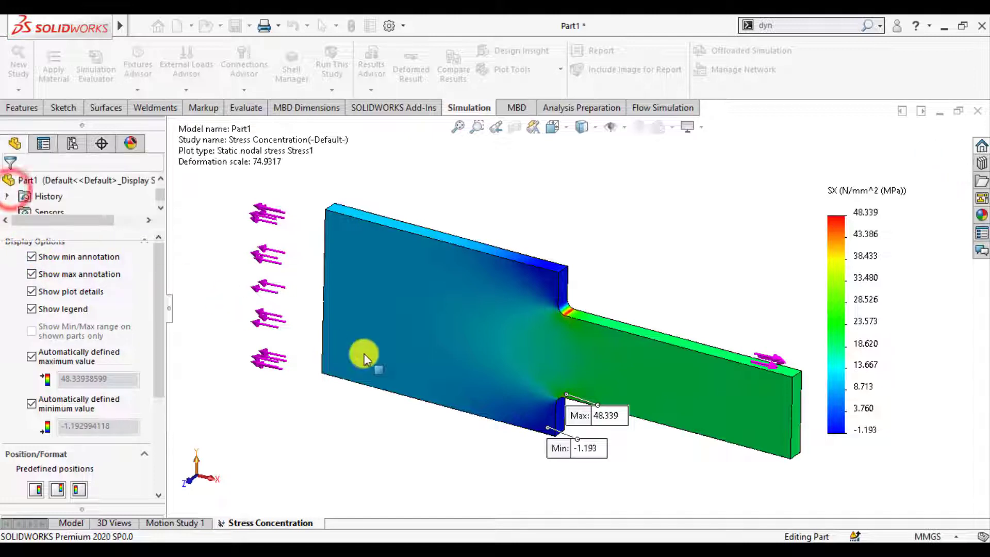
Step: Probe the X normal stress on the narrow section's loaded end face and read the summary's average value
scroll(578, 416, "down", 2)
middle_click_drag(526, 395, 497, 374)
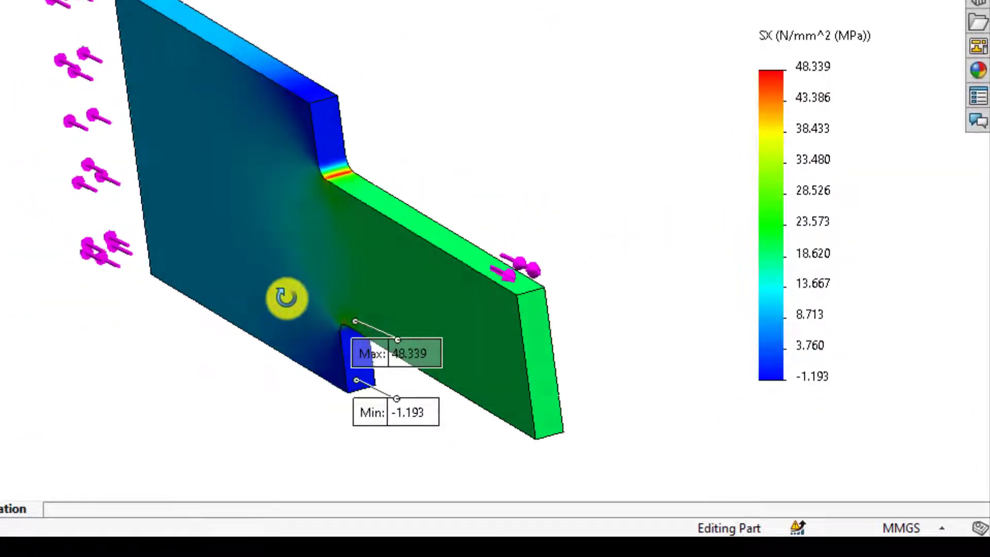
middle_click_drag(287, 298, 376, 191)
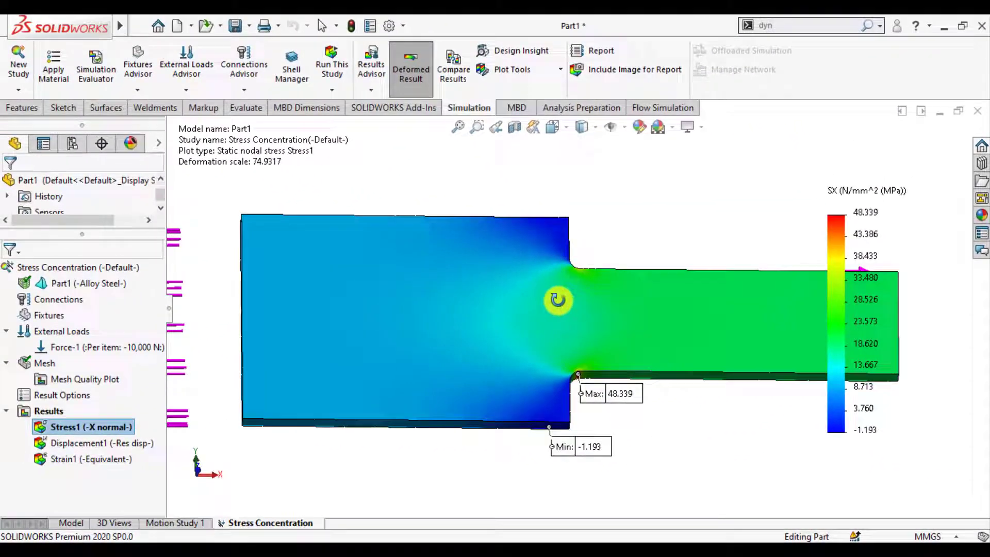
middle_click_drag(557, 299, 531, 368)
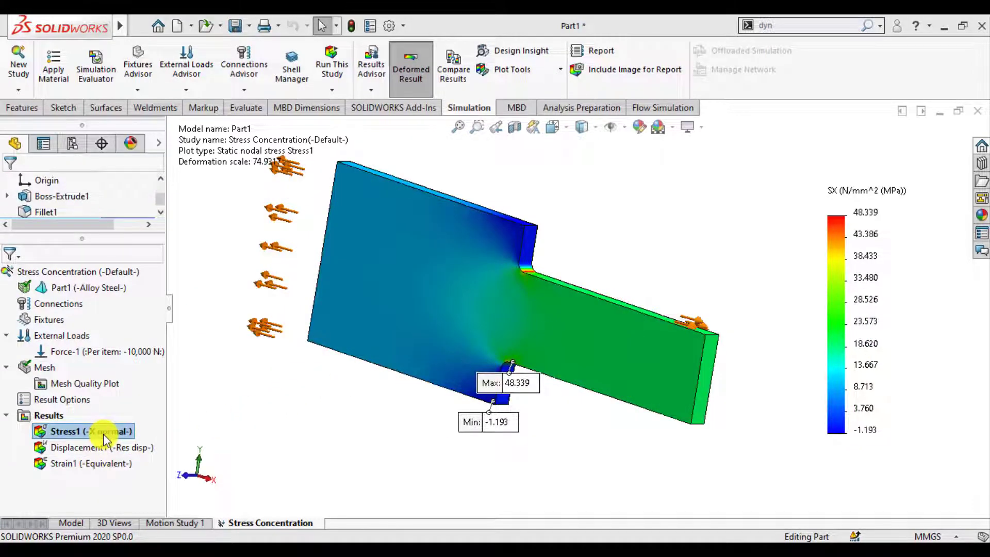
right_click(103, 434)
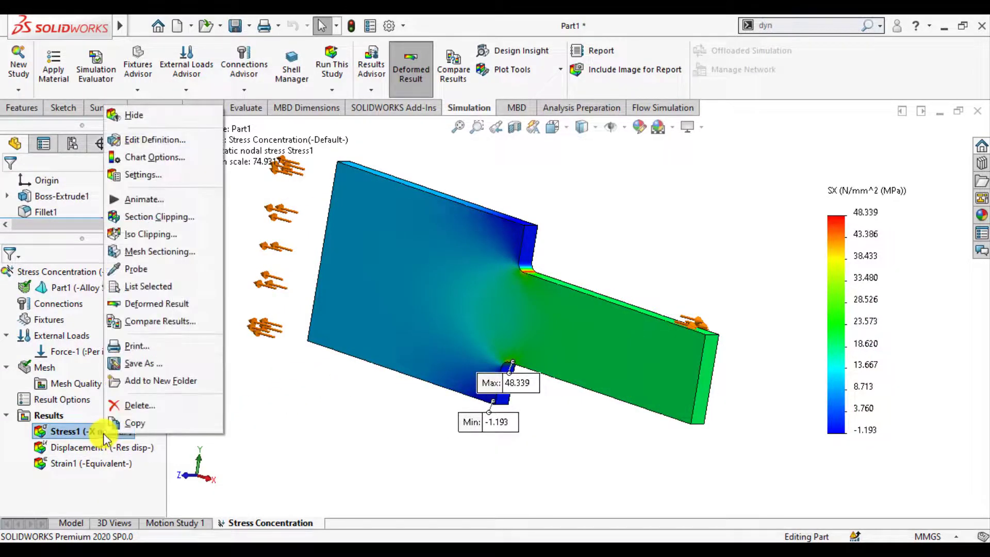
left_click(137, 270)
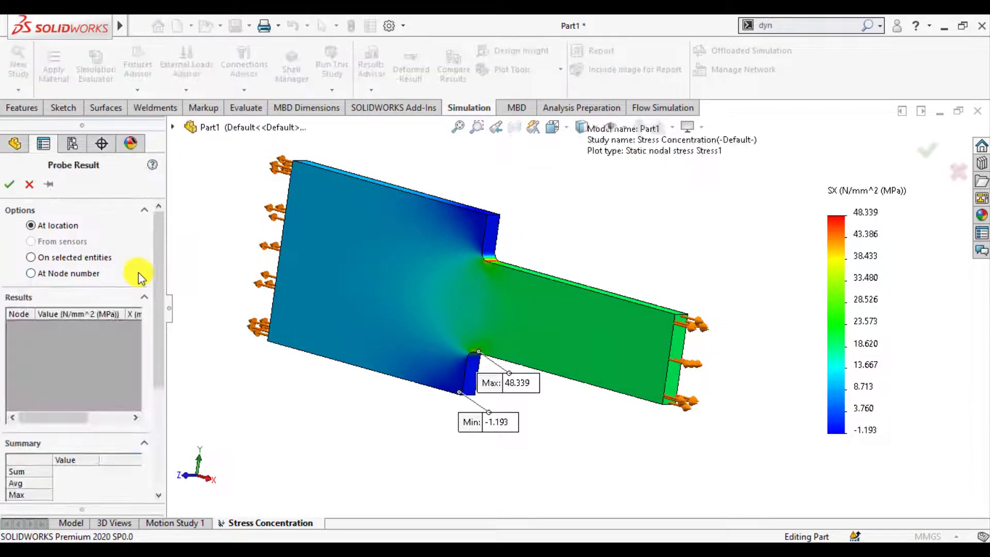
left_click(33, 259)
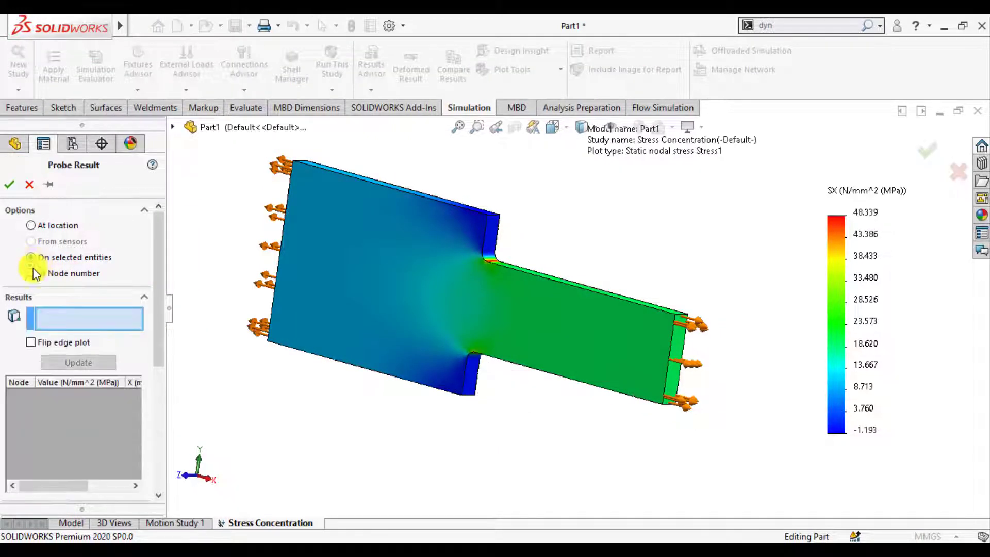
left_click(674, 381)
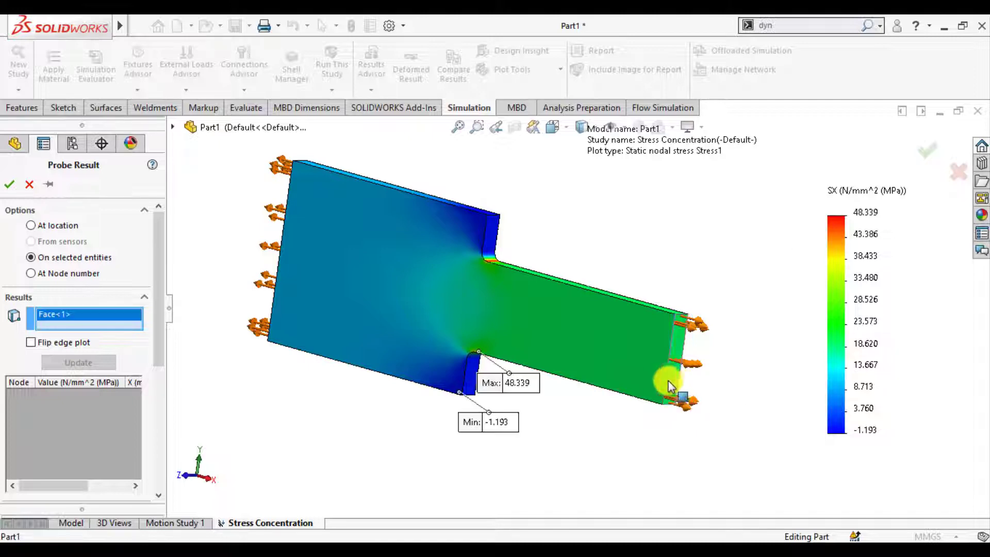
left_click(79, 363)
left_click_drag(160, 339, 164, 413)
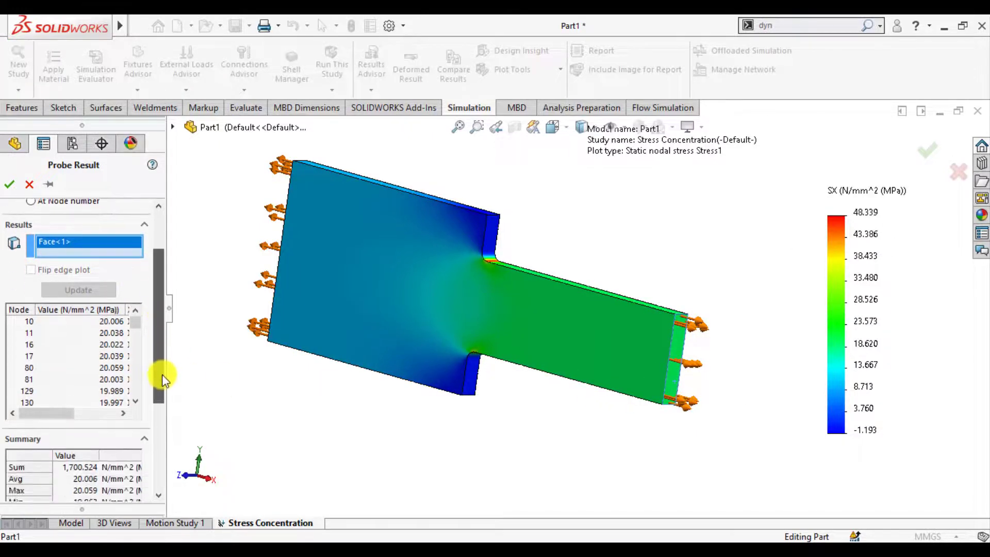
left_click_drag(257, 491, 257, 502)
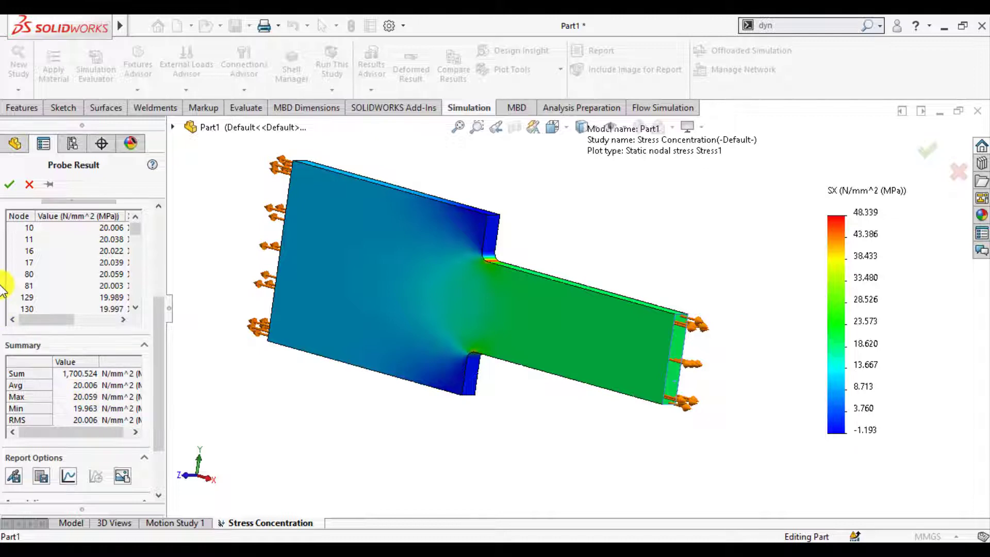
left_click(9, 186)
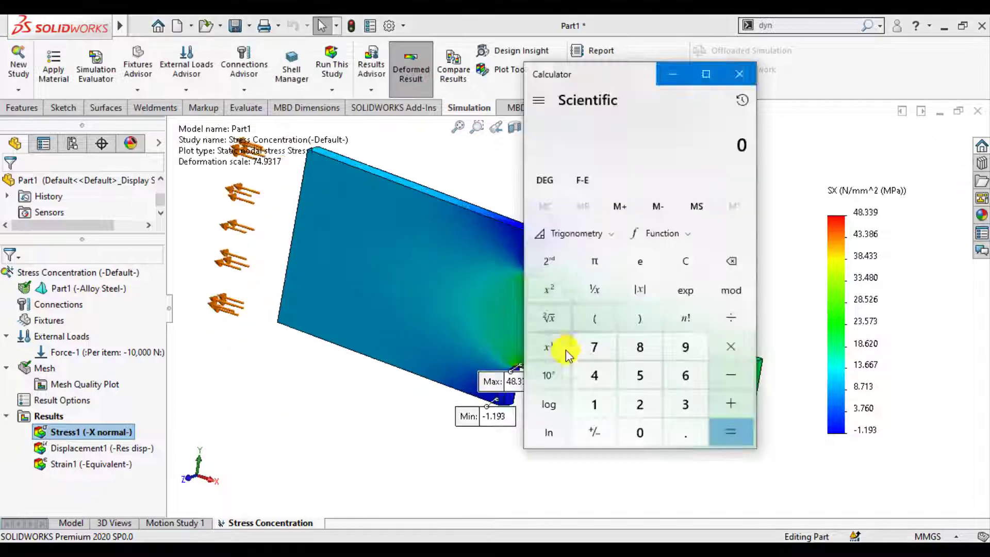
Step: In Calculator, divide the maximum stress 48.339 by the nominal stress 20 to get the stress concentration factor, and minimize it
left_click(592, 376)
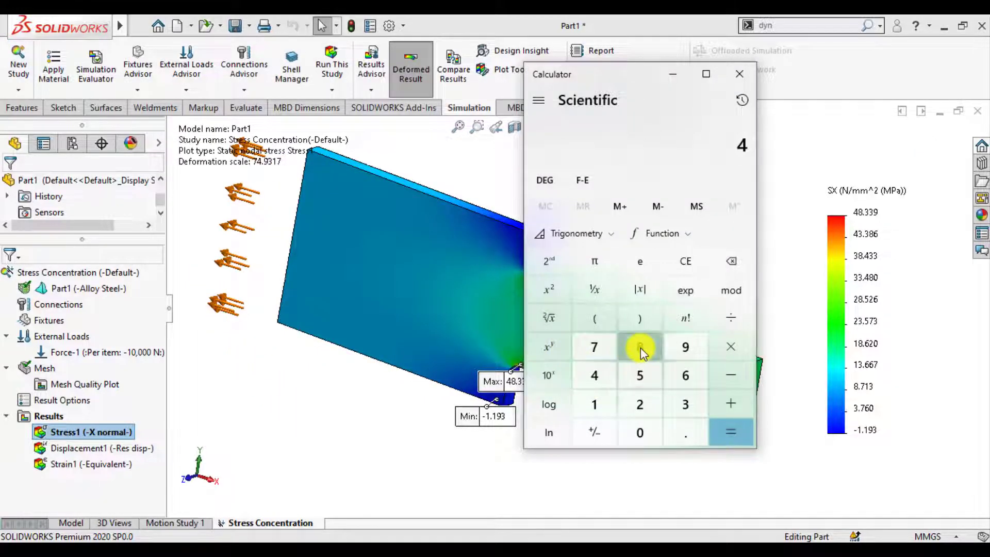
left_click(640, 347)
left_click(684, 435)
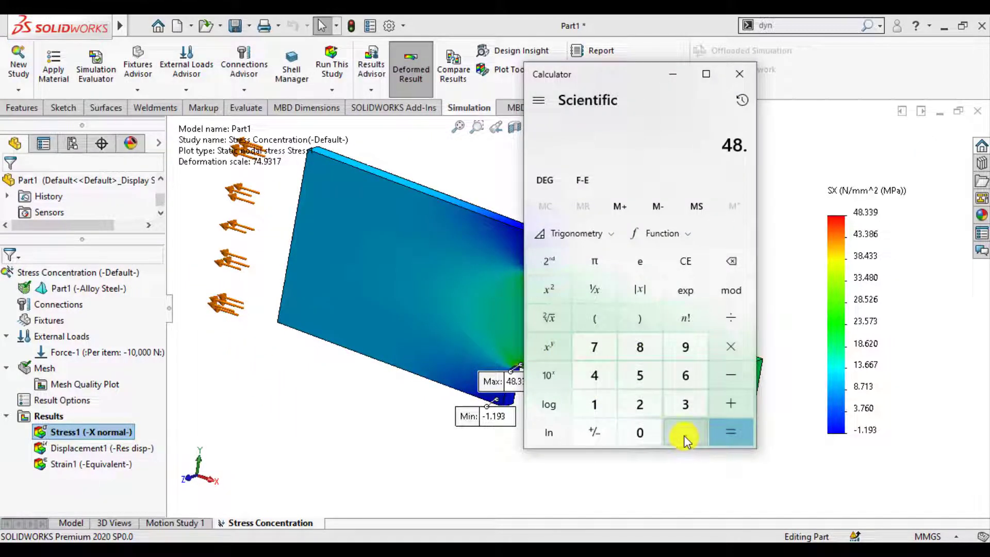
left_click(686, 405)
left_click(685, 347)
left_click(730, 318)
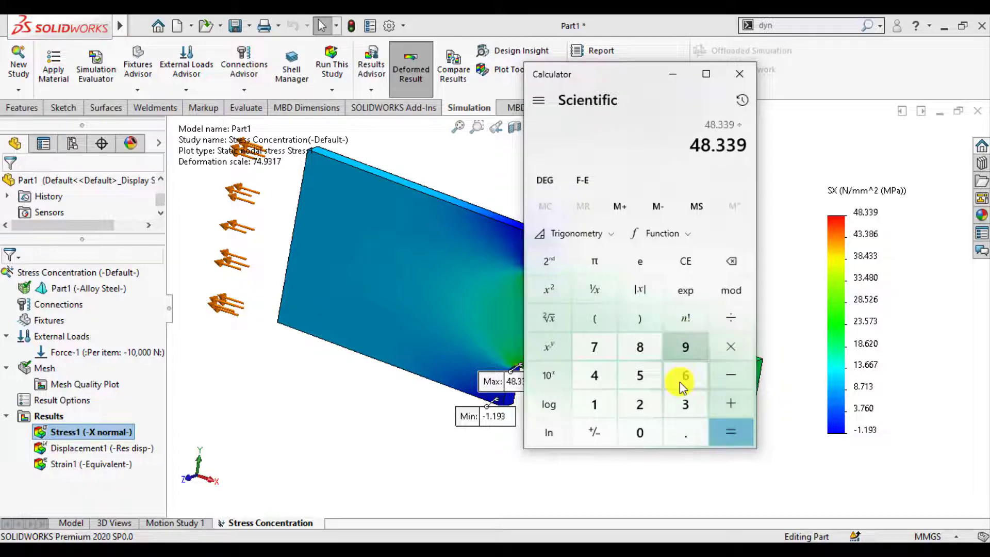
left_click(639, 406)
left_click(641, 433)
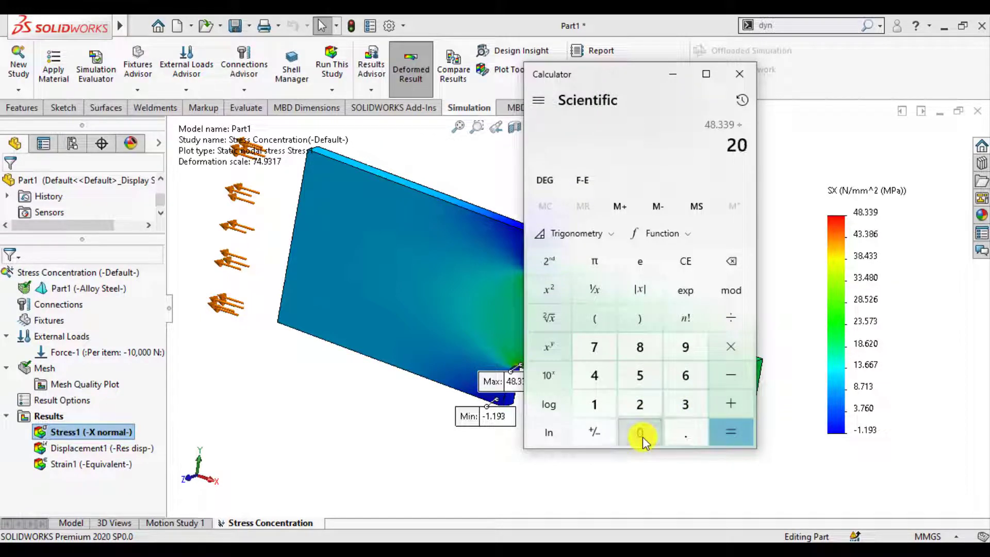
left_click(735, 434)
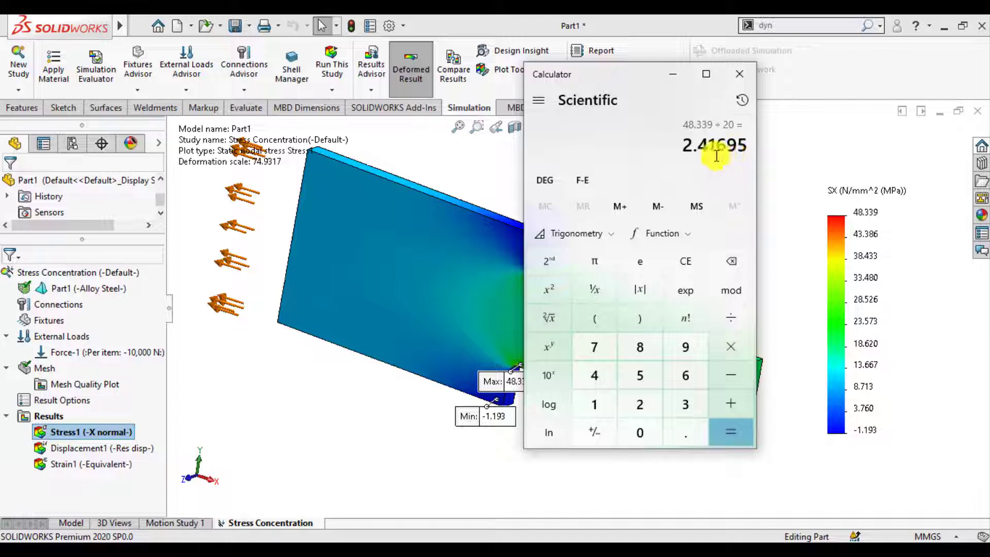
left_click(672, 74)
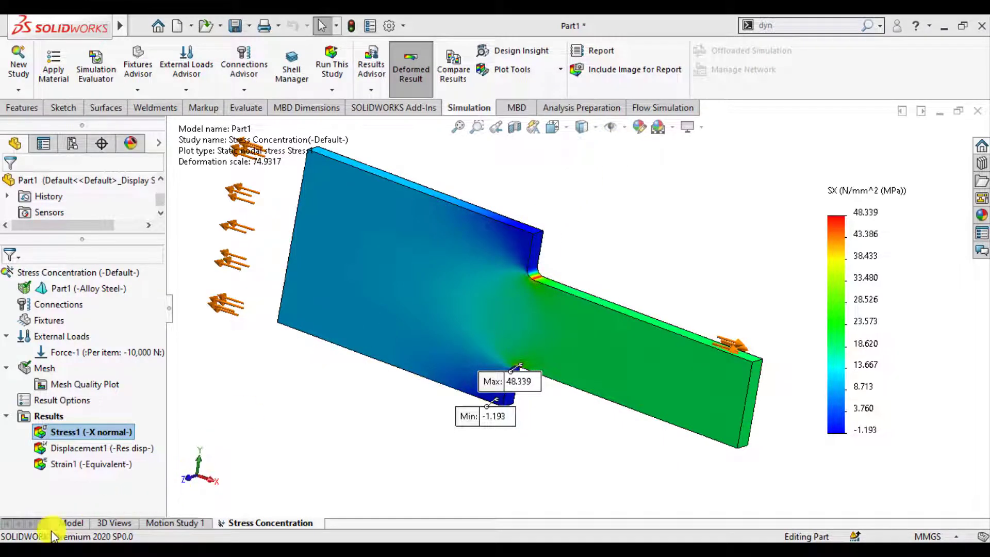
Step: Set the radius of the plate's two step fillets to 10 mm in the model
left_click(66, 523)
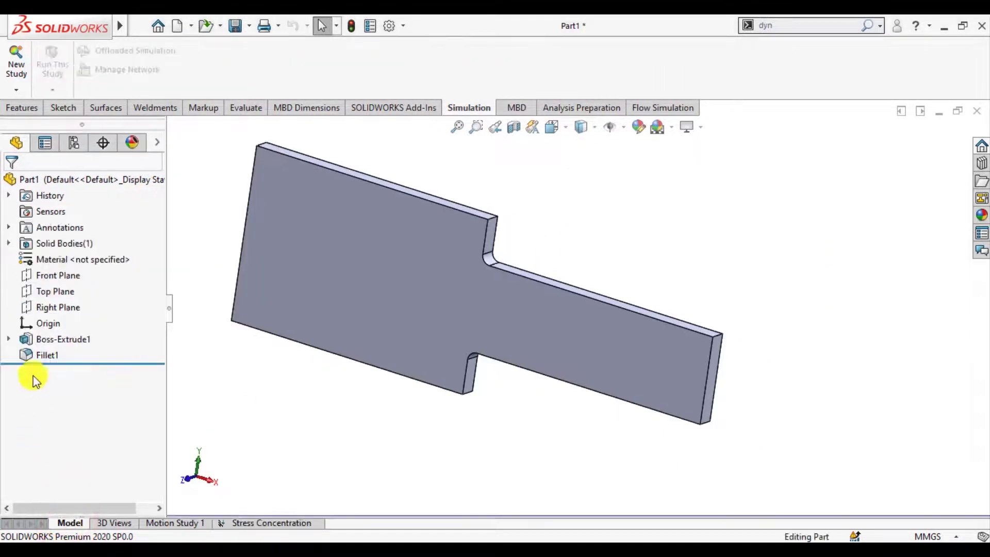
left_click(39, 356)
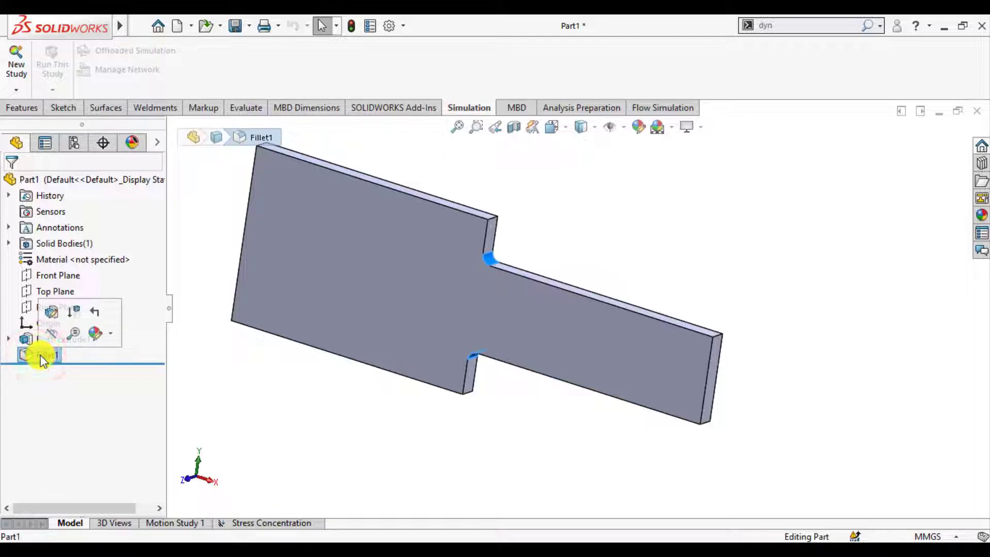
left_click(53, 315)
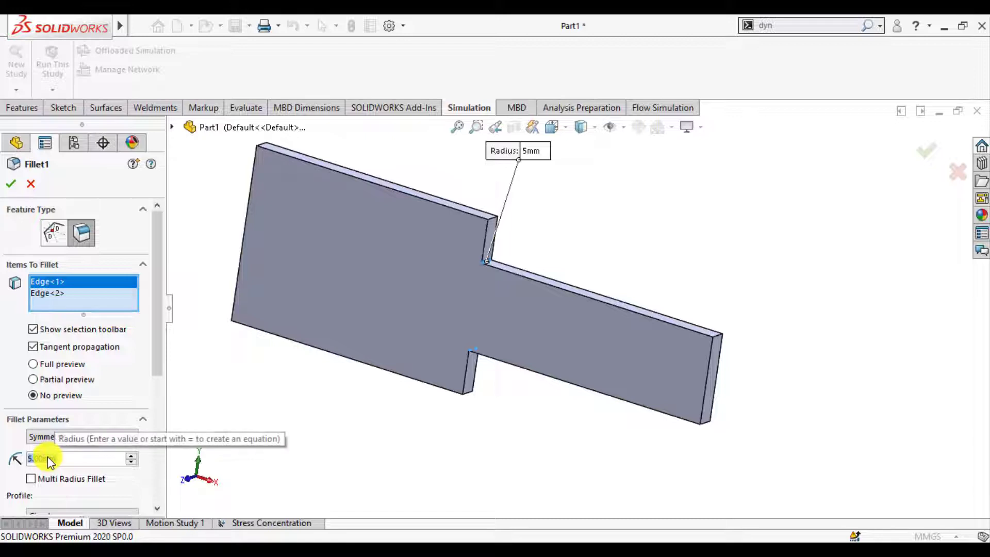
type("10")
key("Return")
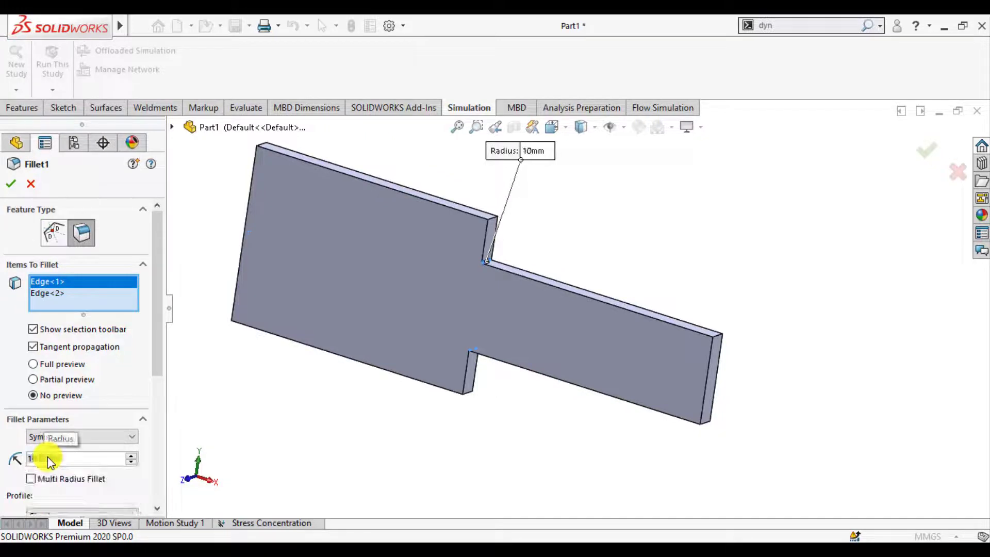
left_click(9, 184)
middle_click_drag(621, 199, 559, 219)
Step: Remesh the modified plate in the Stress Concentration study with the existing curvature-based mesh settings and rerun the analysis
left_click(264, 523)
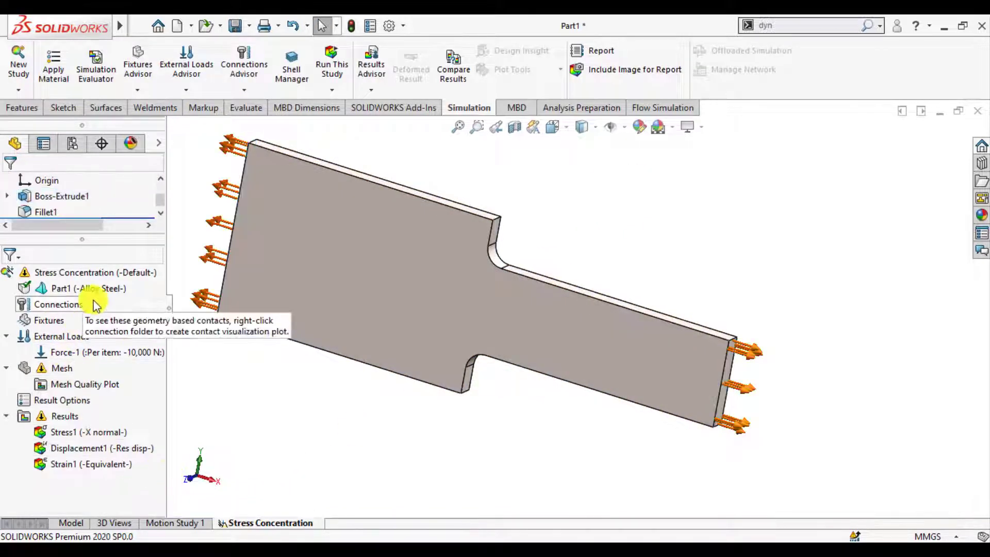
left_click(352, 25)
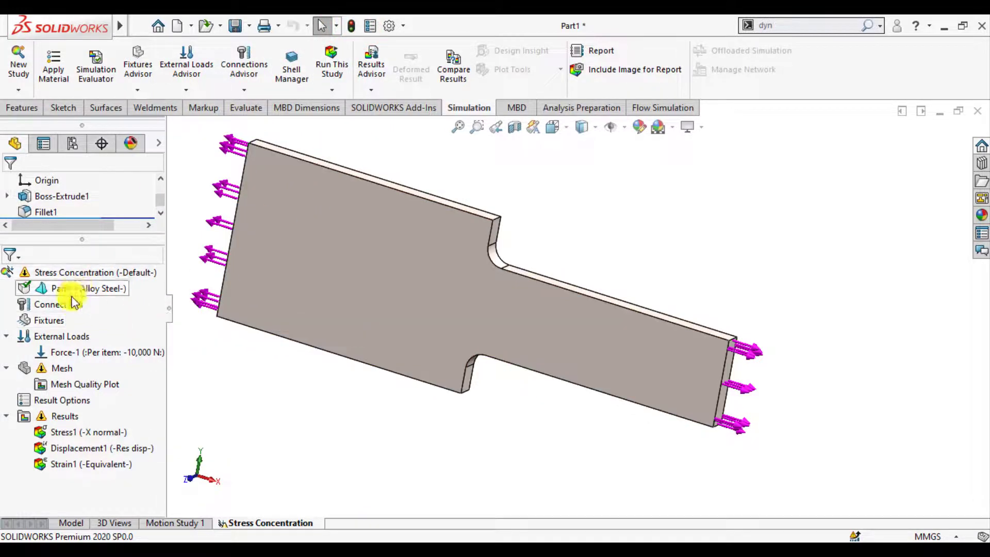
right_click(52, 372)
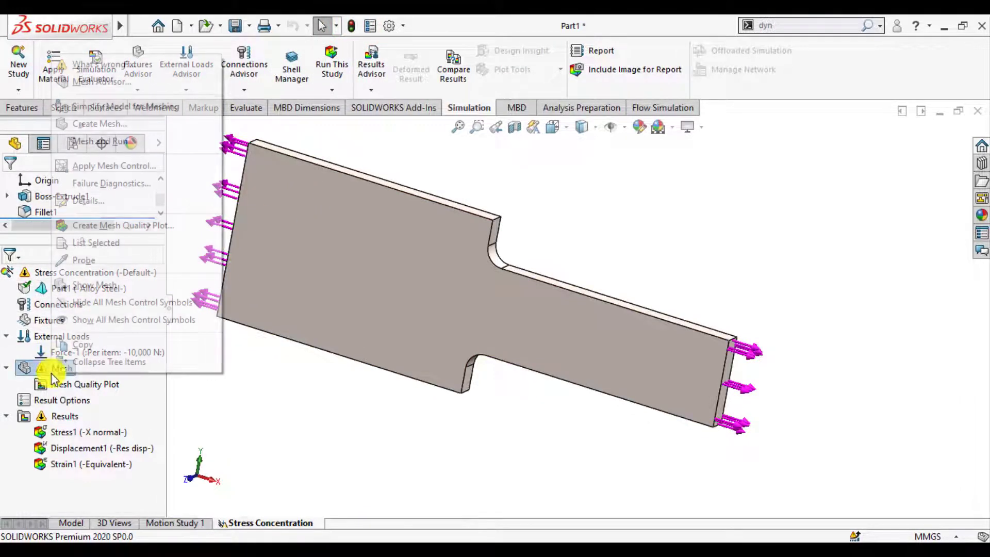
left_click(98, 125)
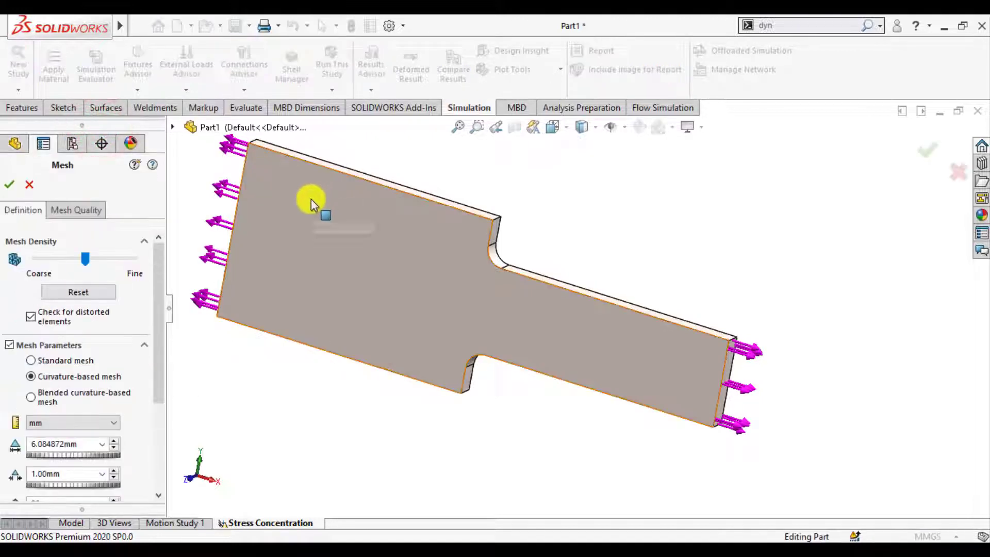
left_click(9, 186)
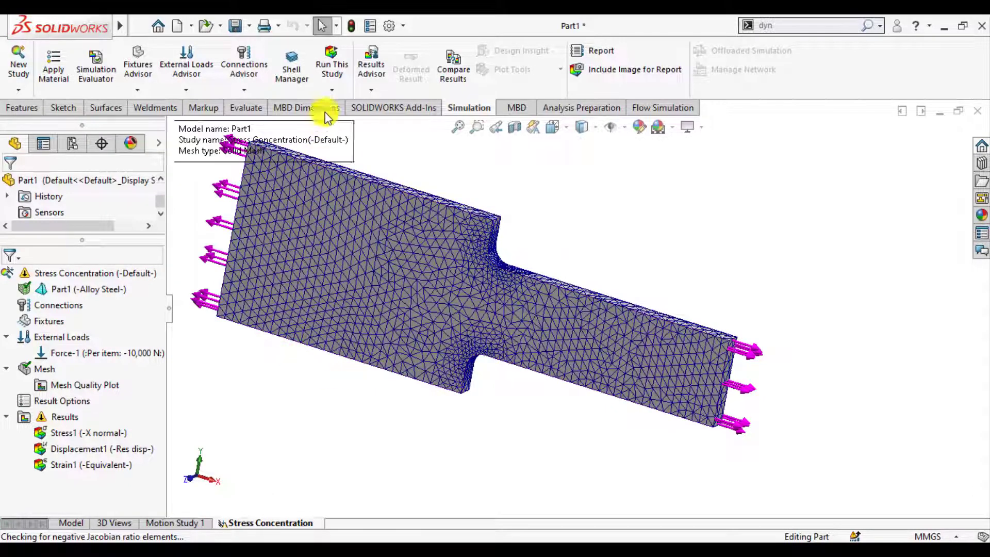
left_click(332, 64)
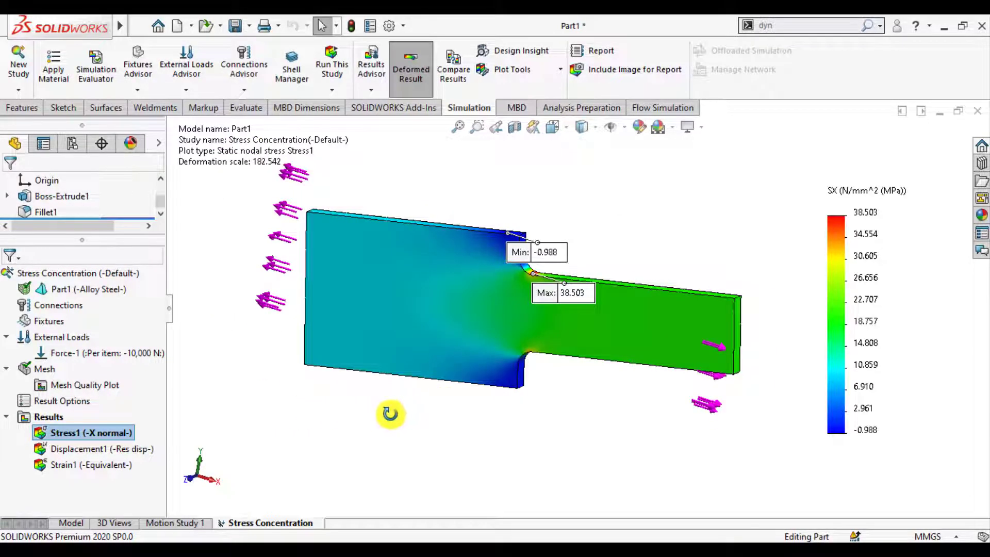
middle_click_drag(390, 414, 425, 428)
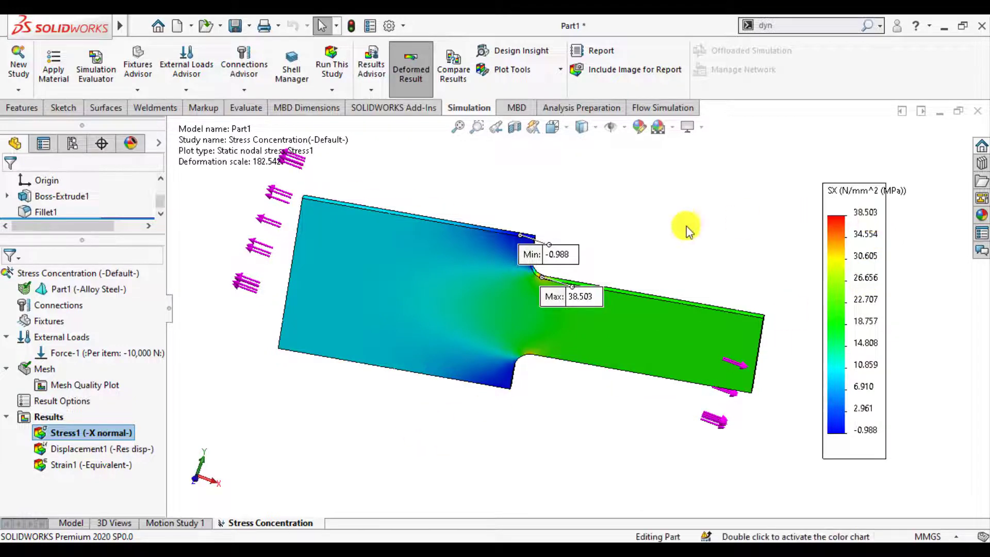
Step: Probe the X normal stress at a single location on the narrow section's loaded end face and review its summary
right_click(106, 435)
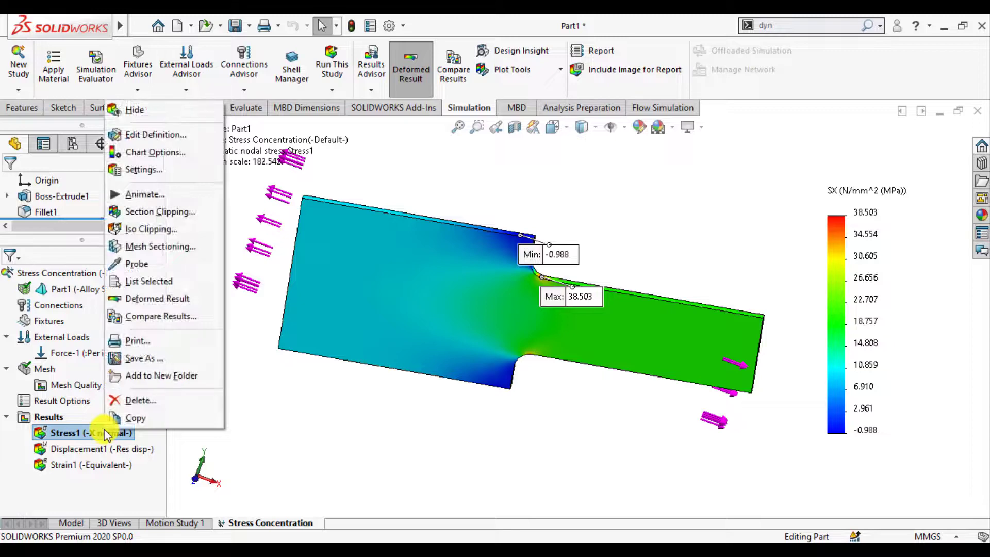
left_click(145, 263)
middle_click_drag(409, 398, 376, 360)
left_click(627, 365)
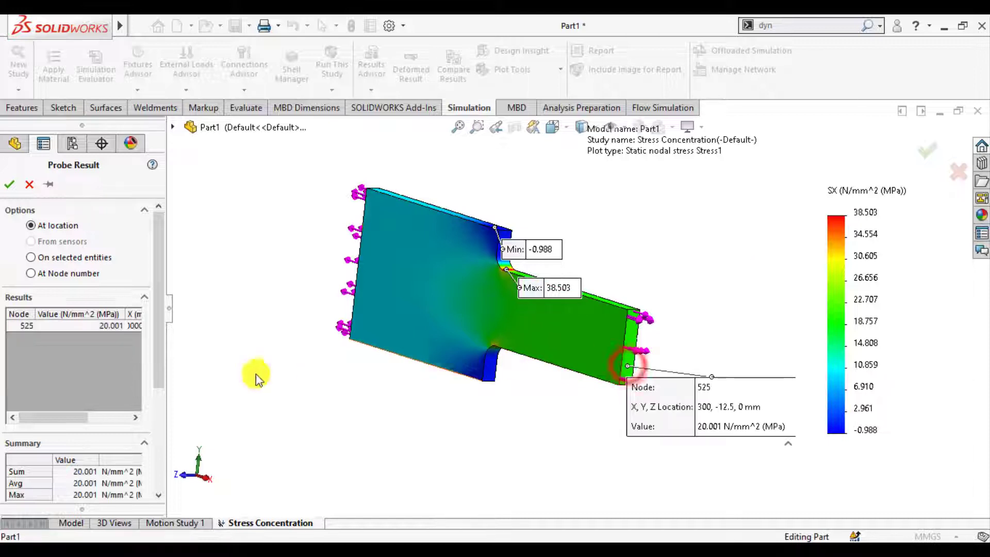
left_click_drag(157, 370, 156, 452)
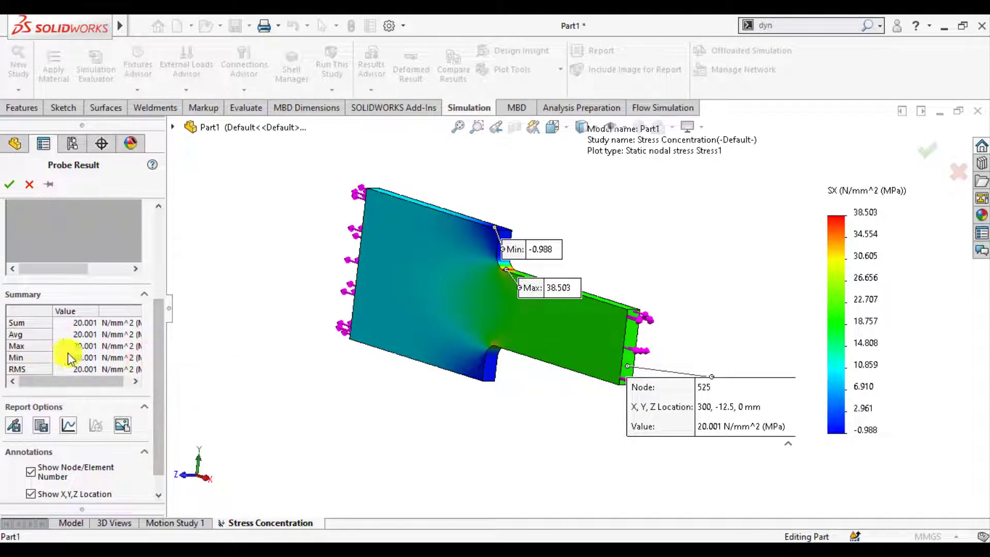
scroll(100, 364, "up", 5)
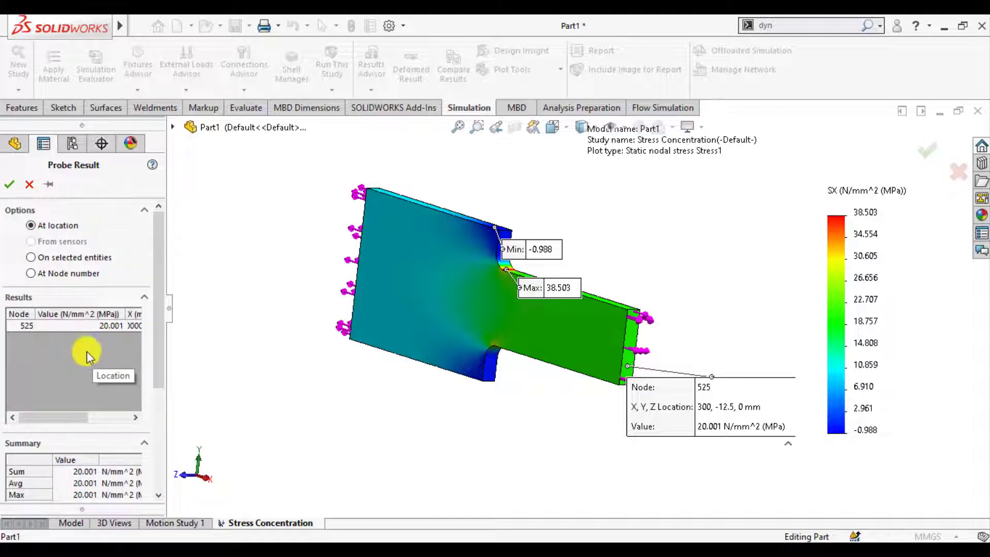
Step: Probe the X normal stress over the narrow section's entire end face, read the summary's average, and close the probe
left_click(32, 257)
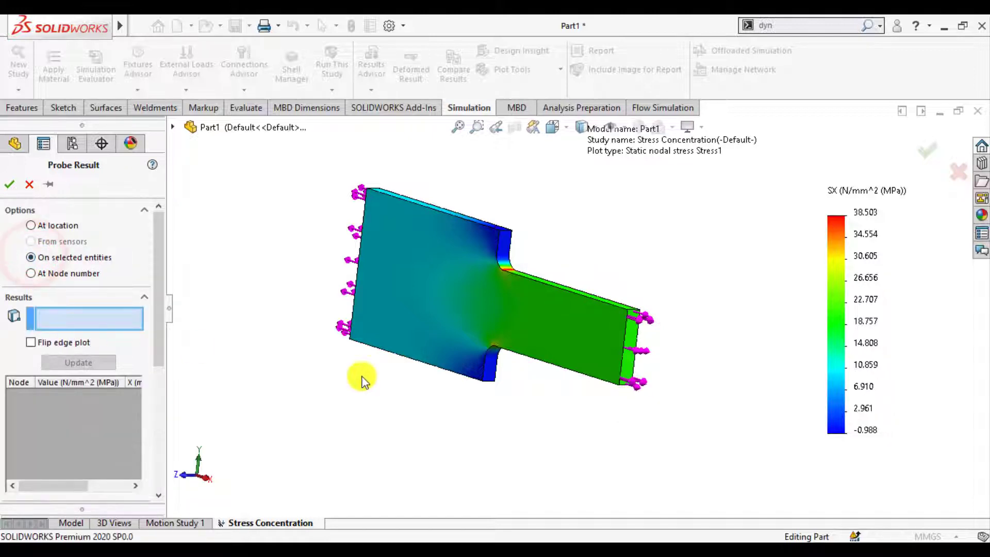
left_click(633, 367)
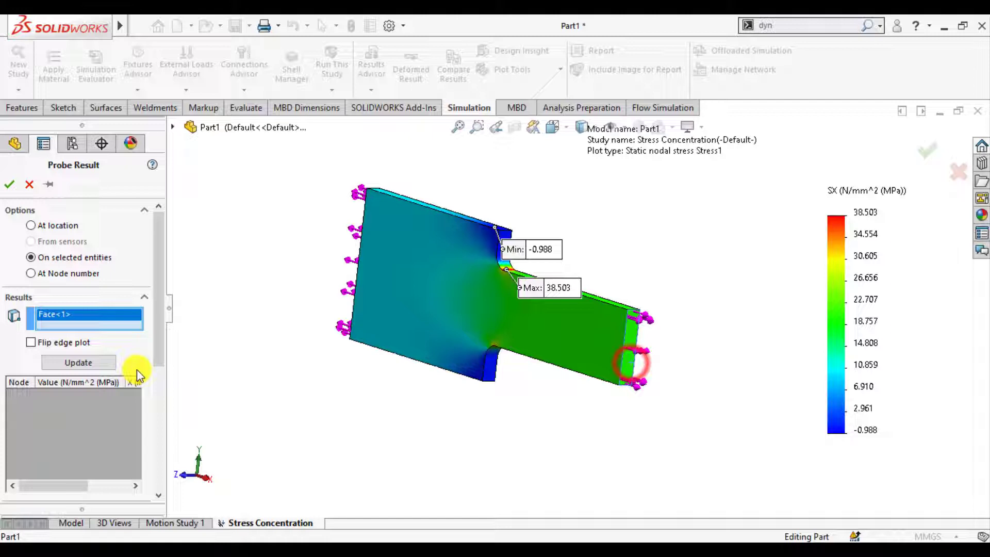
left_click(98, 362)
left_click_drag(160, 364, 162, 422)
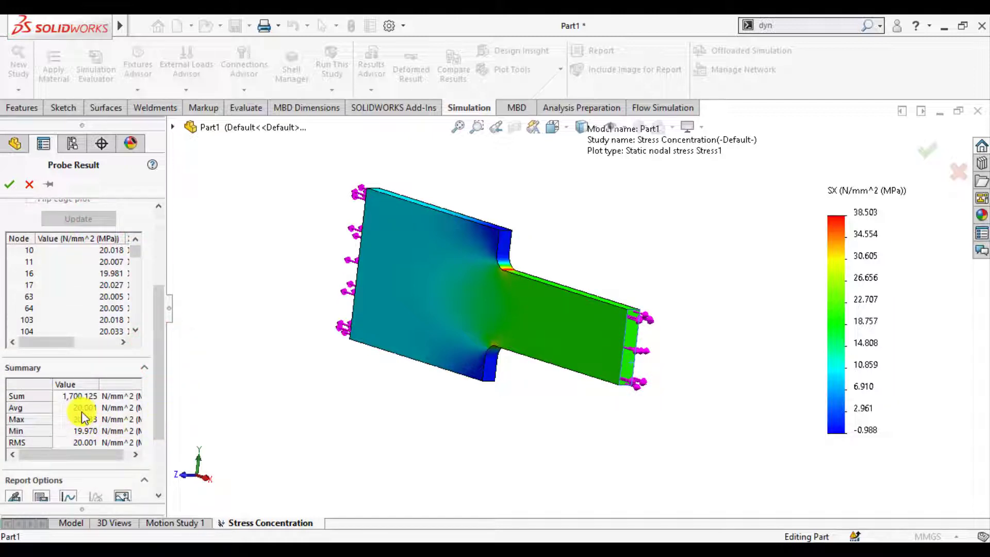
left_click(9, 186)
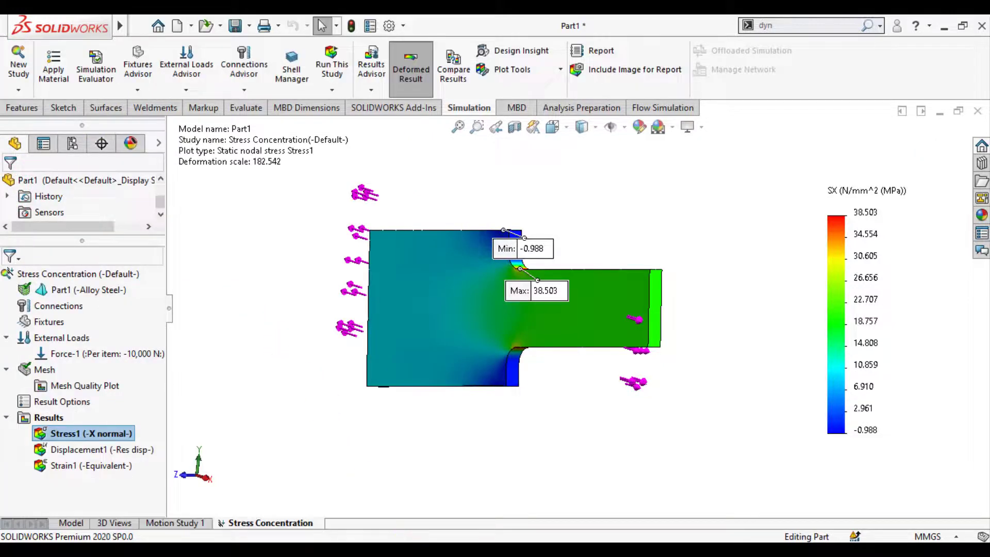
Step: Switch to Calculator and divide the maximum stress 38.5 by the nominal stress 20 to get the modified plate's stress concentration factor
key("alt+Tab")
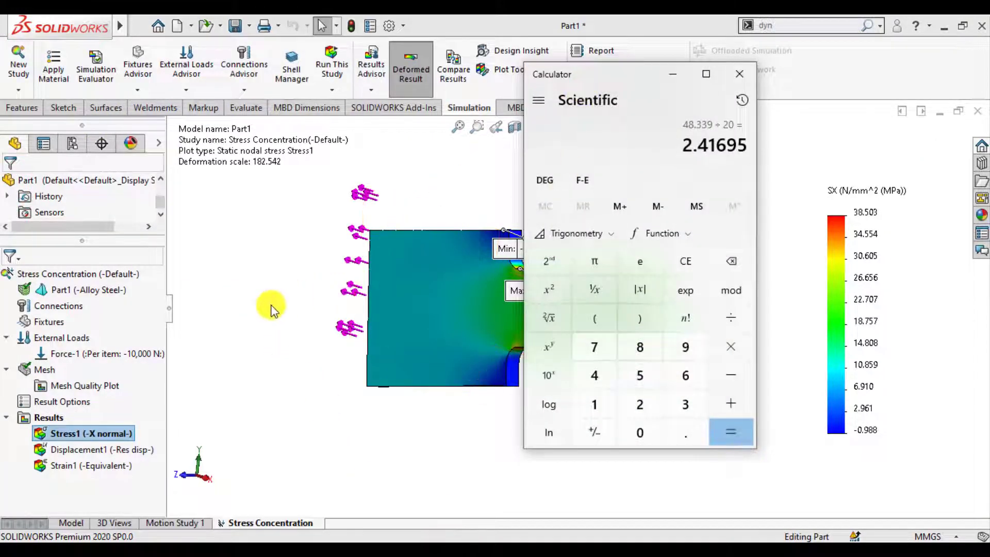
scroll(452, 330, "up", 3)
scroll(517, 315, "down", 3)
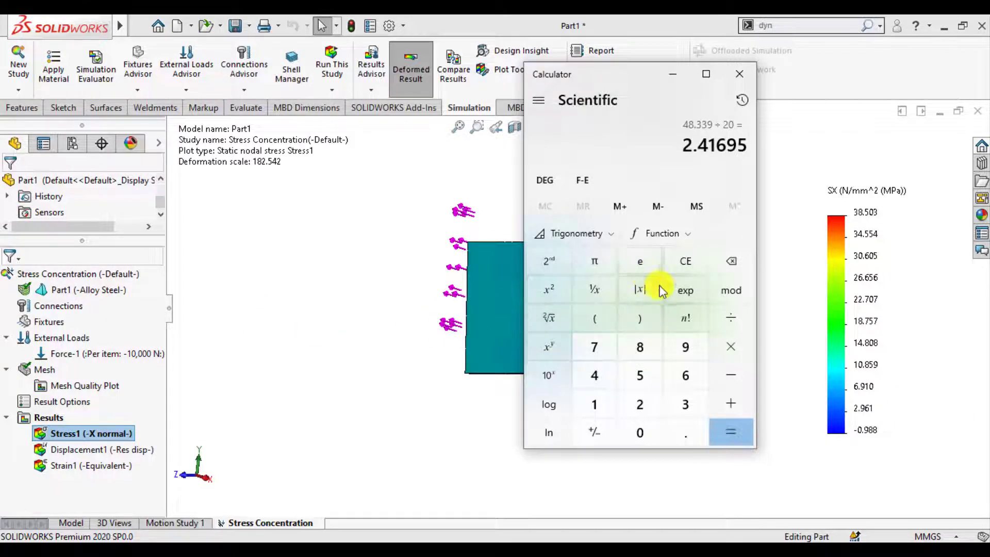
left_click(598, 348)
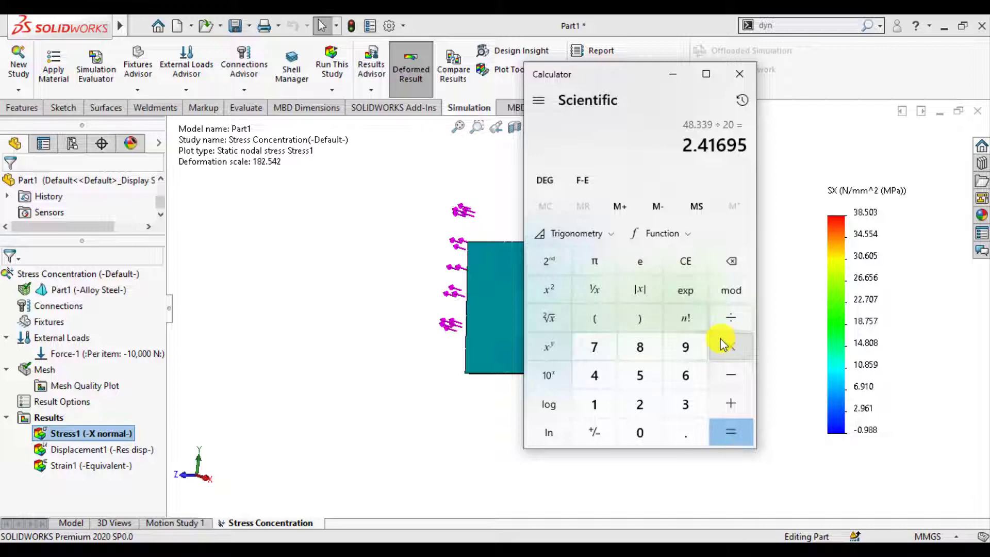
left_click(686, 261)
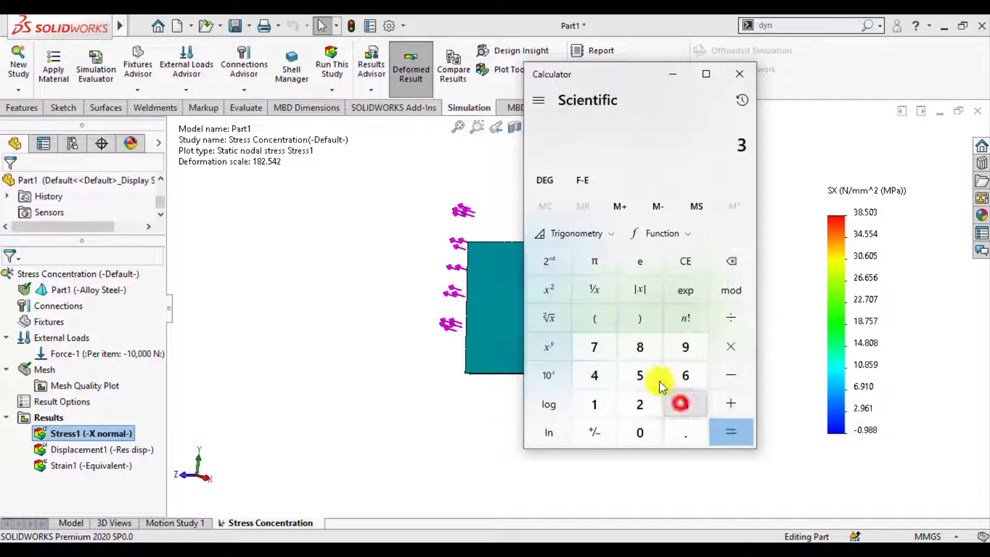
left_click(640, 347)
left_click(685, 435)
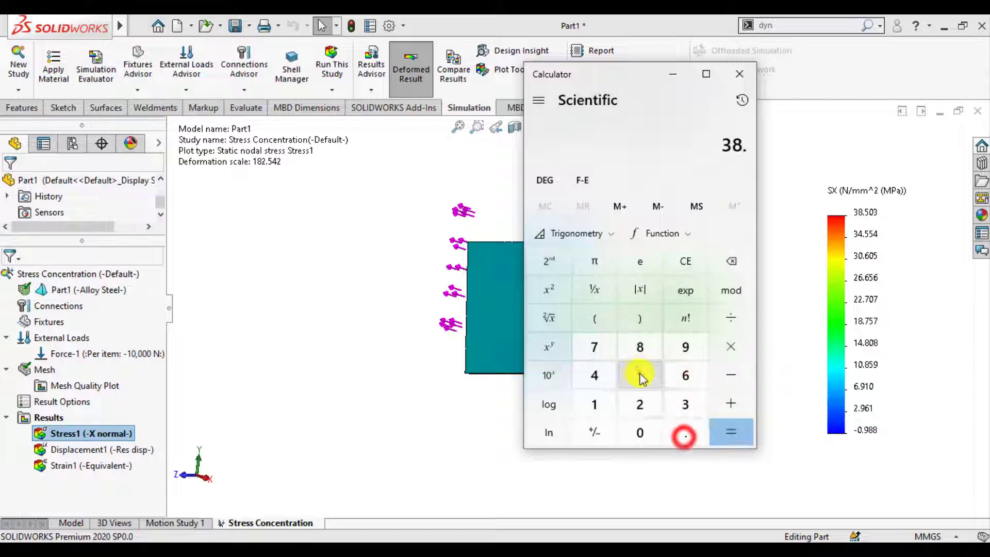
left_click(639, 376)
left_click(731, 318)
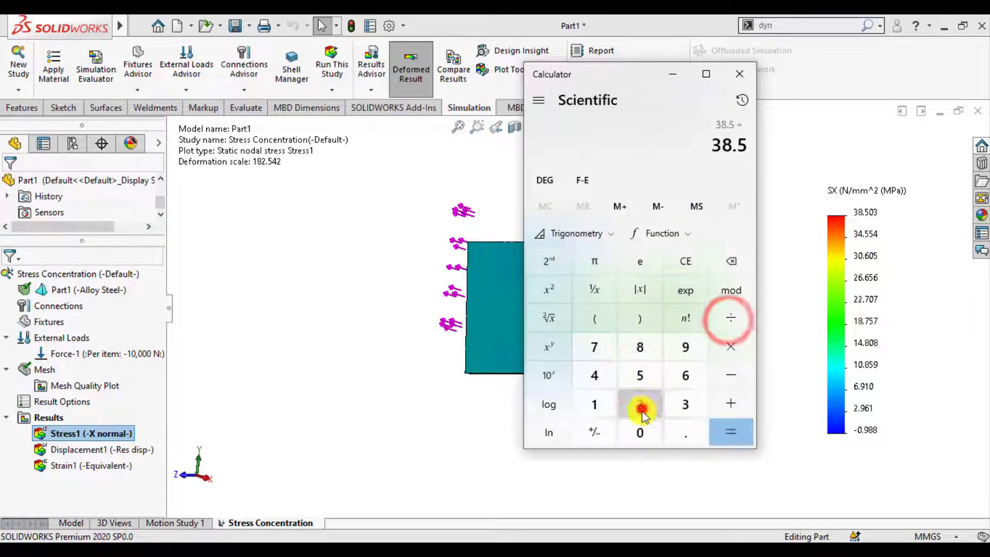
left_click(641, 410)
left_click(640, 432)
left_click(747, 434)
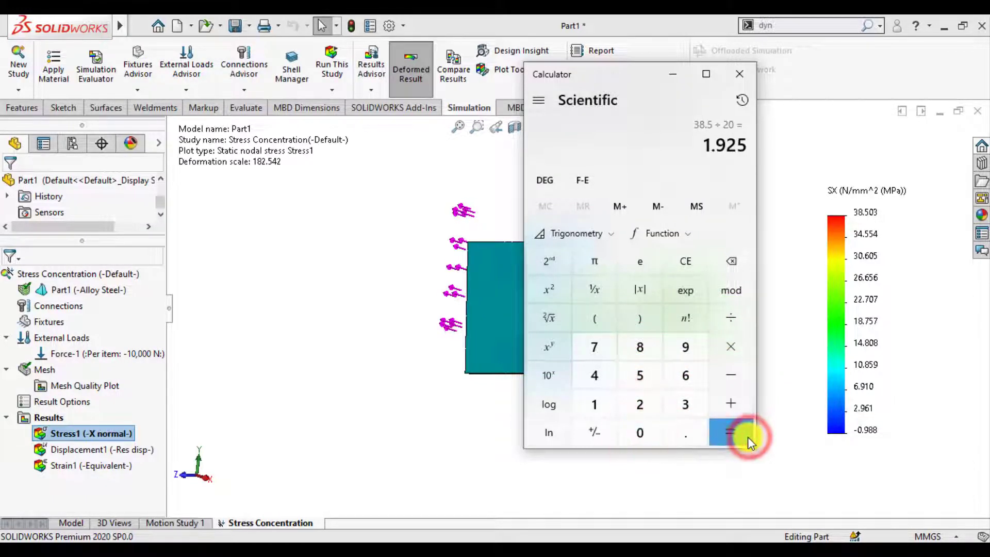